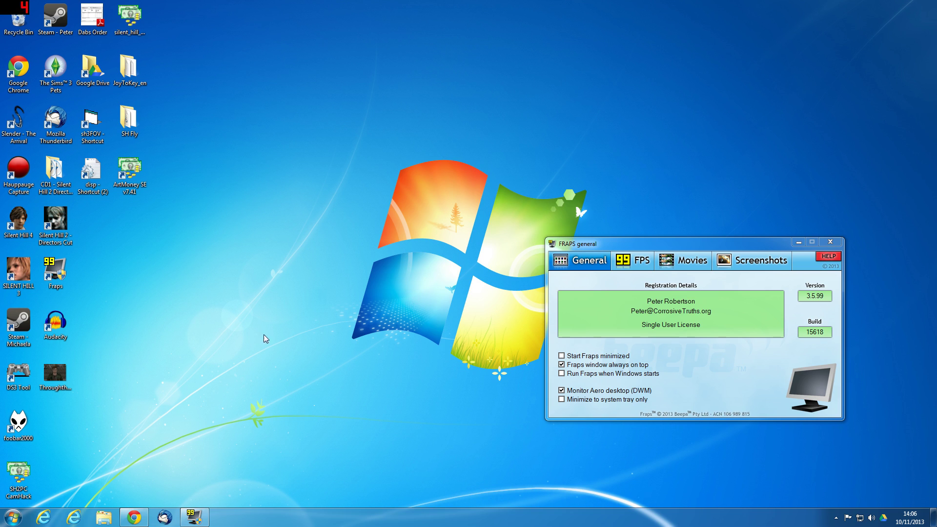
Launch Silent Hill 3 from the desktop and minimise the FRAPS window
double_click(18, 271)
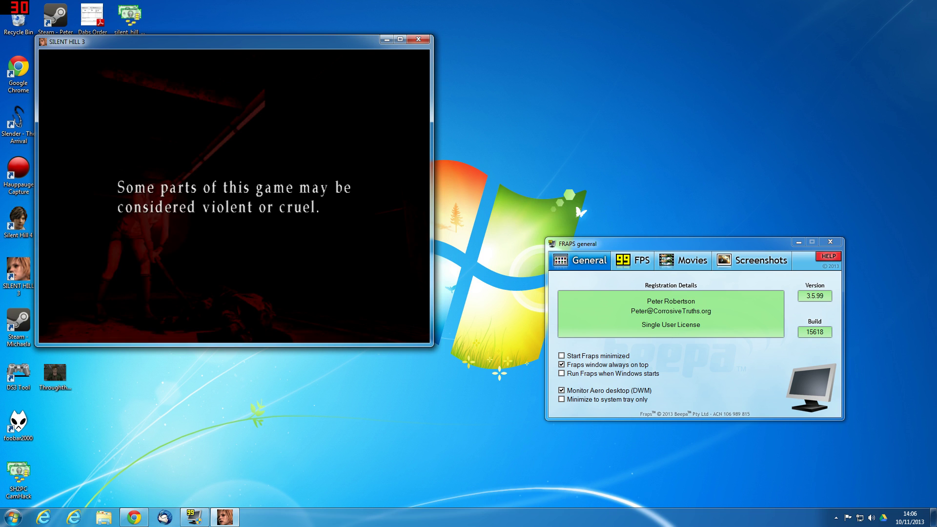
key("alt+Tab")
key("Tab")
key("alt+Tab")
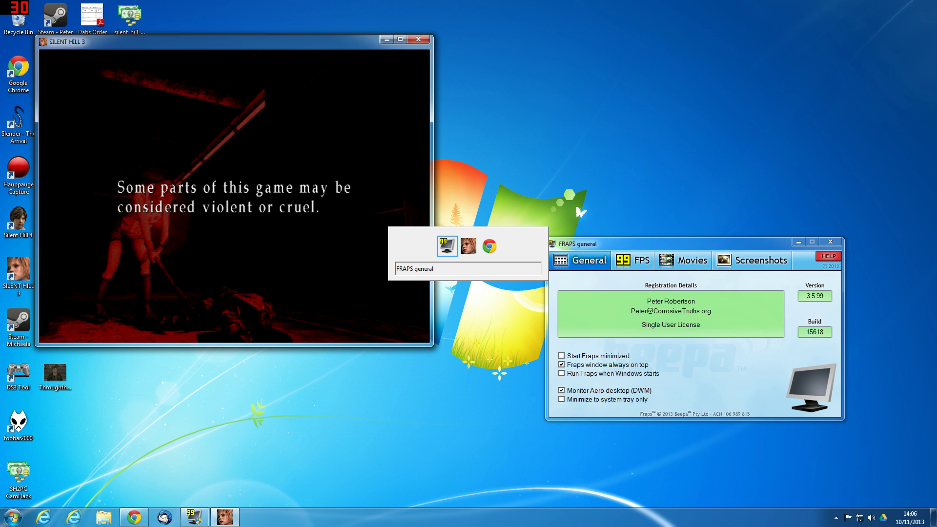
key("alt+Tab")
key("alt+Tab")
key("alt+Tab")
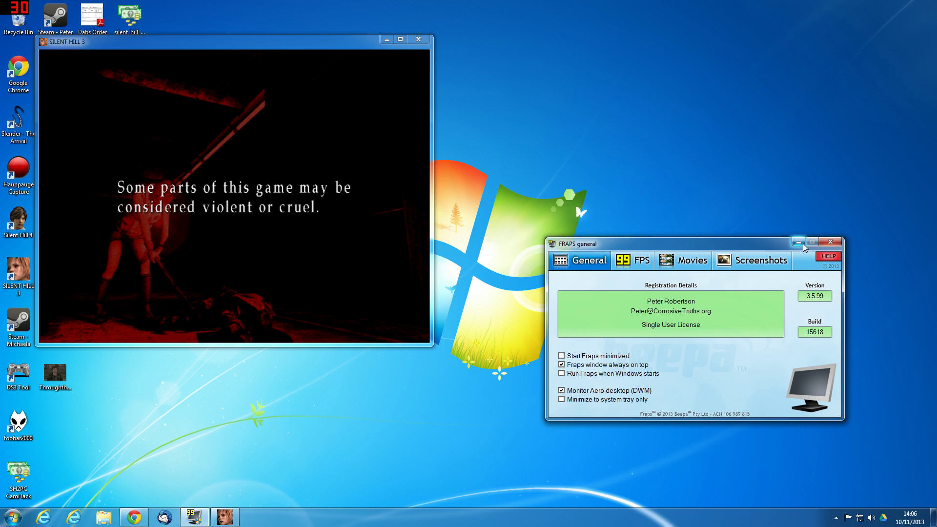
left_click(800, 244)
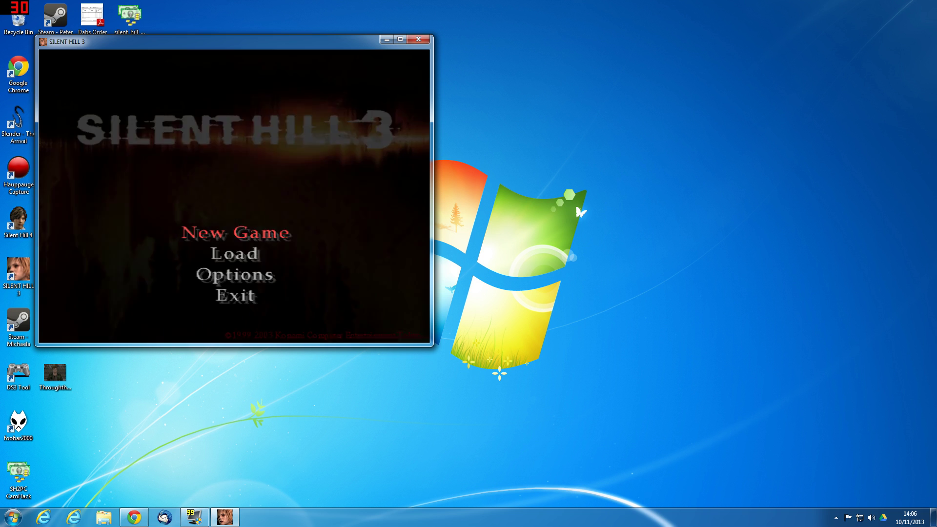
Start a new game in Silent Hill 3 with the Normal action level and the preselected riddle level
key("Return")
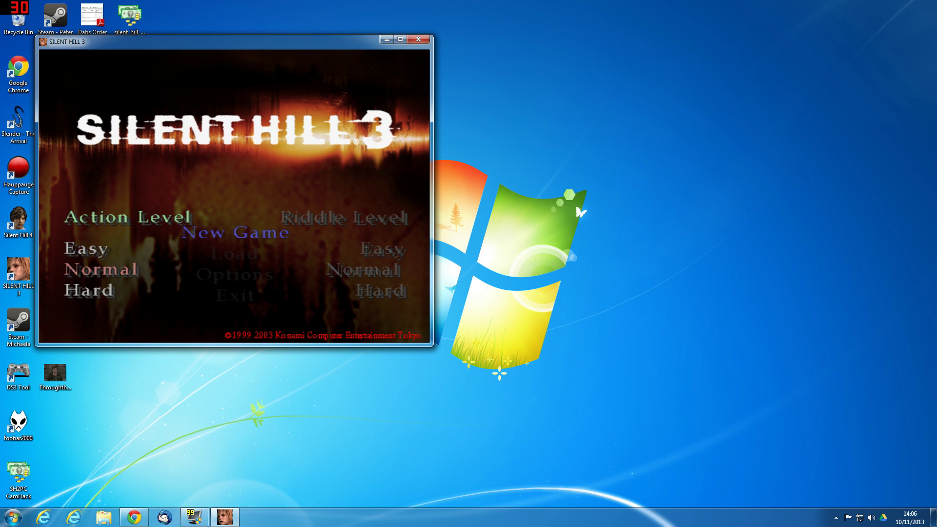
key("Return")
key("Return")
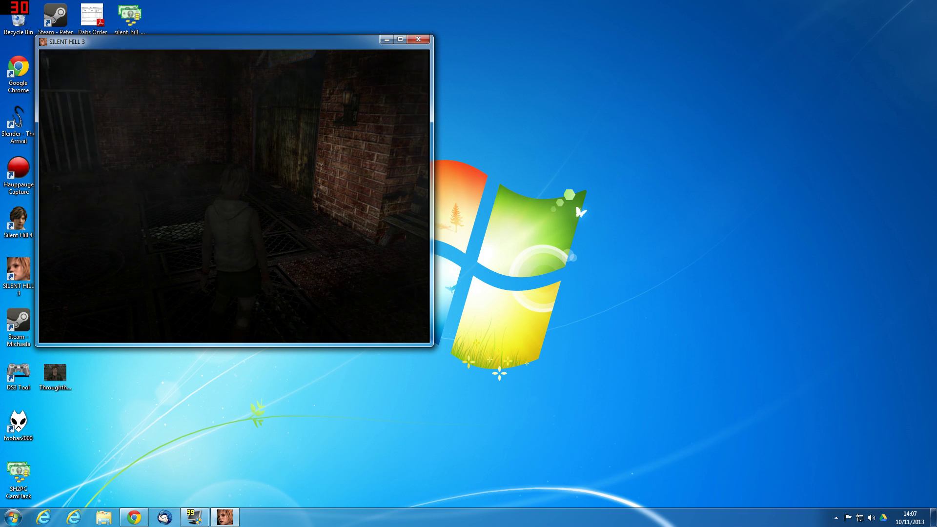
Switch to the Chrome window and arrange it beside the Silent Hill 3 window so both are usable
key("alt+Tab")
left_click_drag(182, 44, 672, 16)
key("alt+Tab")
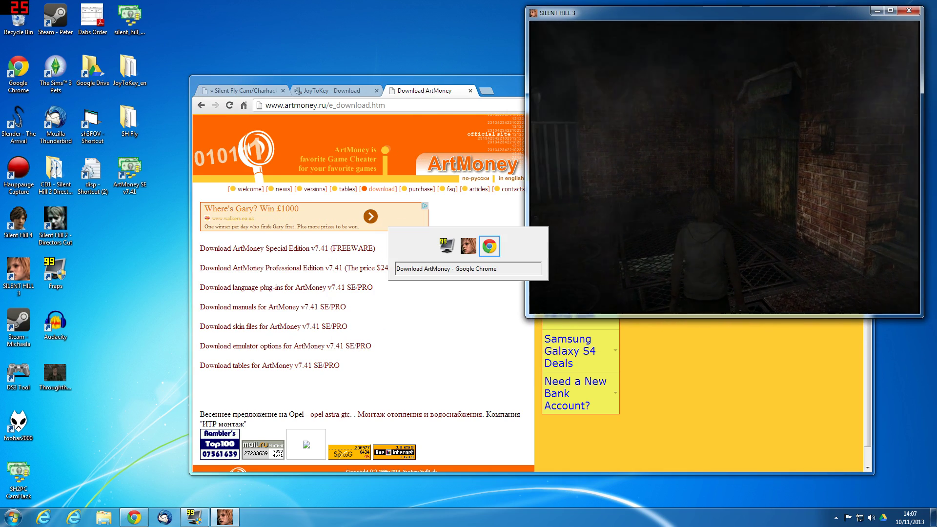
left_click_drag(456, 76, 332, 78)
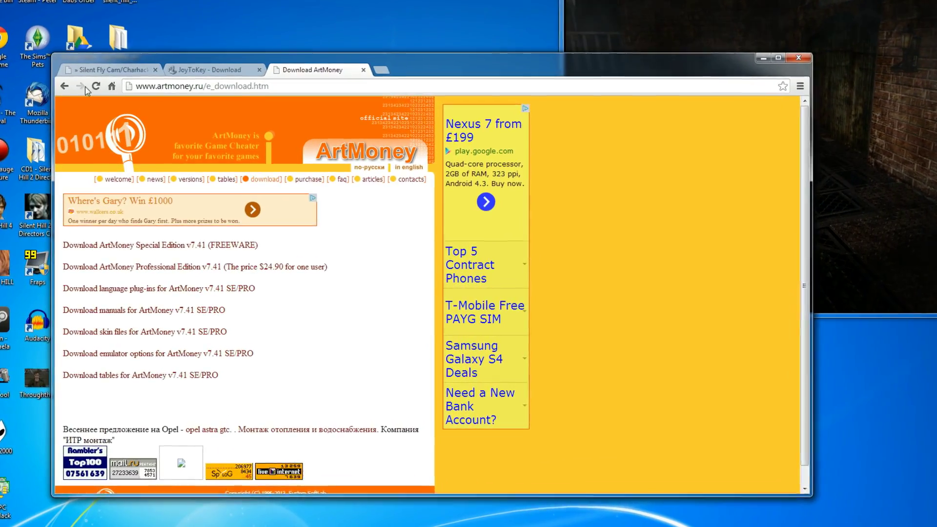
Review the web pages for the Silent Fly instructions, the JoyToKey download and the ArtMoney download
left_click(109, 69)
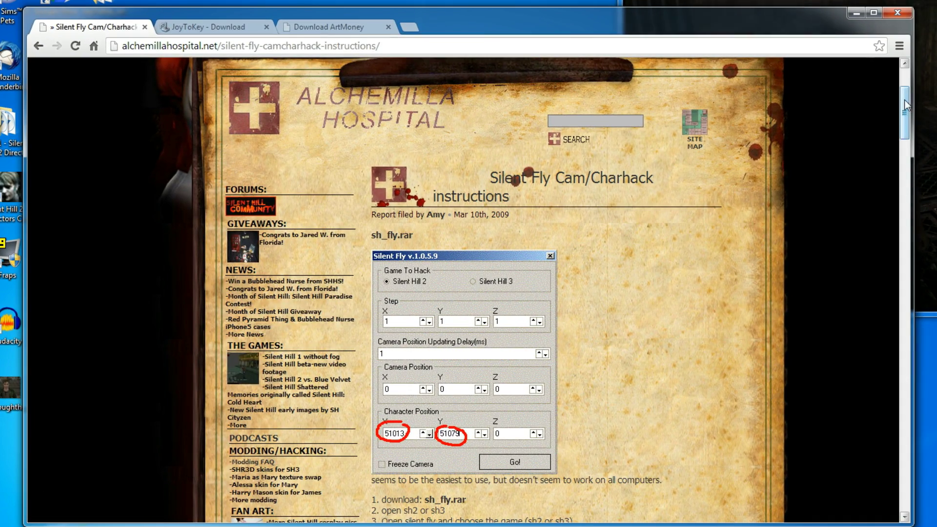
mouse_move(903, 100)
left_mouse_down()
mouse_move(900, 136)
mouse_move(899, 103)
left_mouse_up()
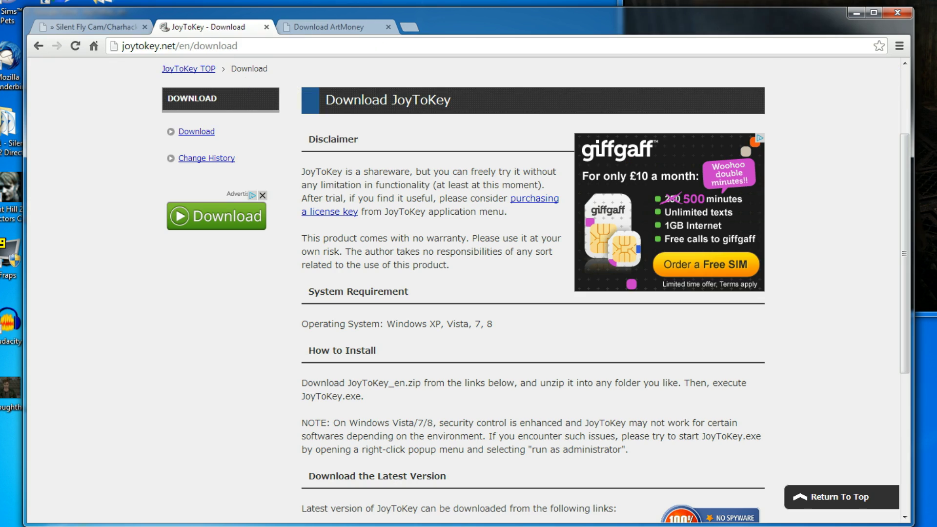
left_click(209, 27)
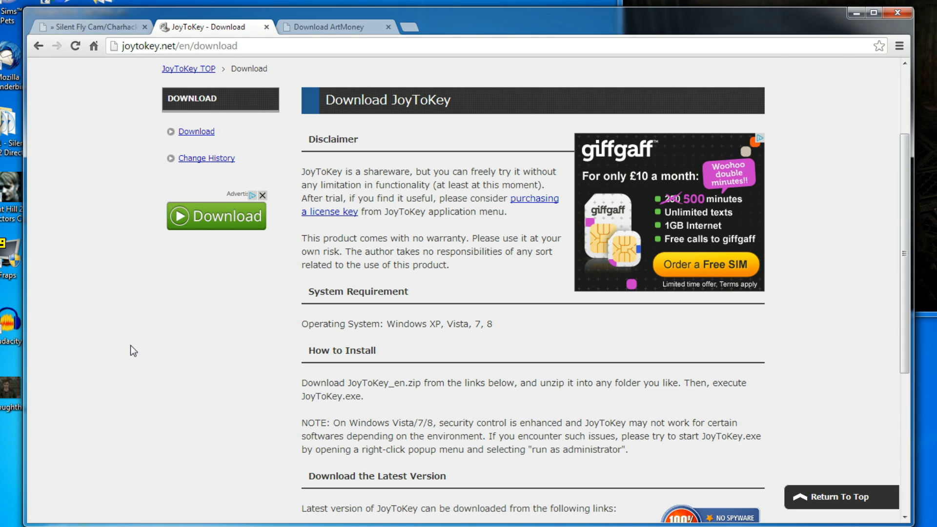
left_click(360, 30)
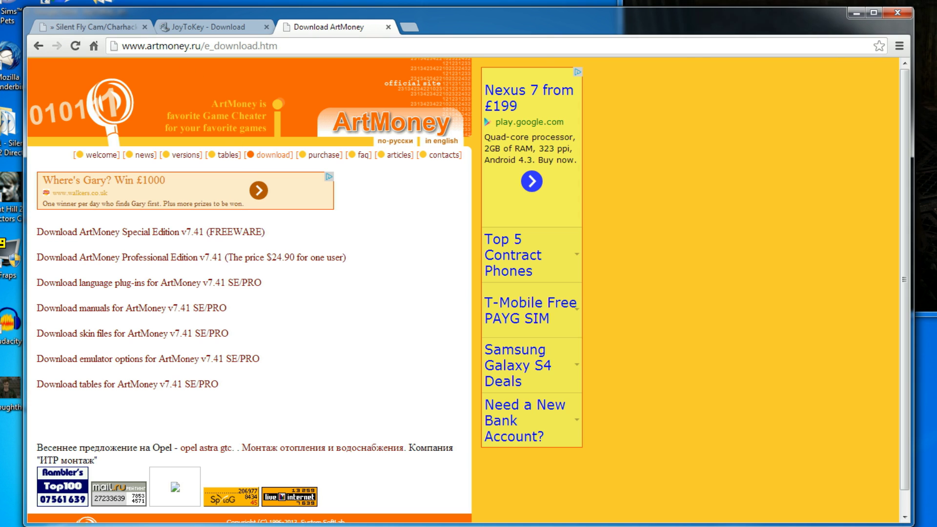
left_click(125, 27)
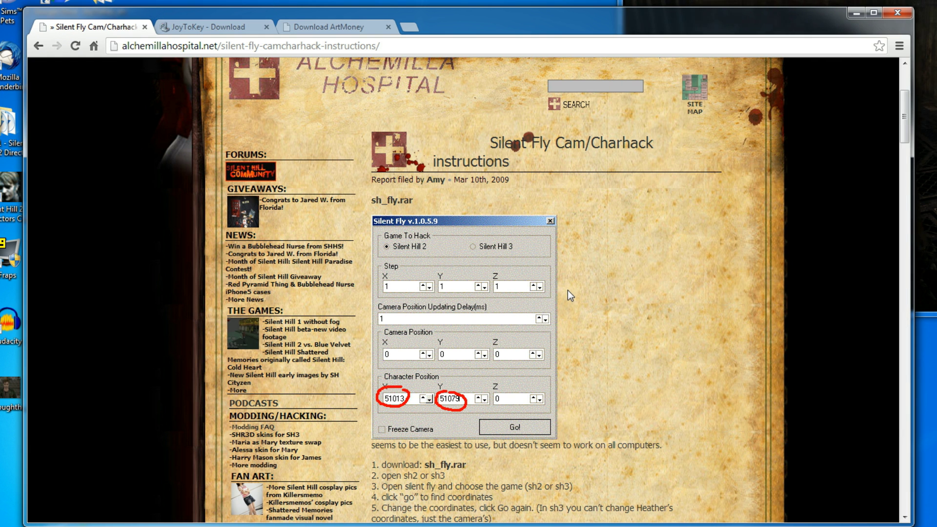
left_click(204, 28)
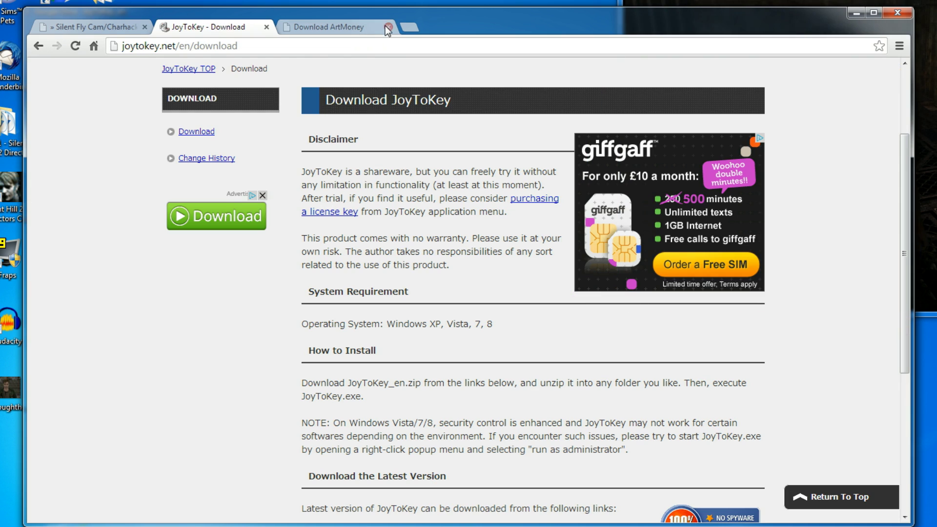
left_click(348, 27)
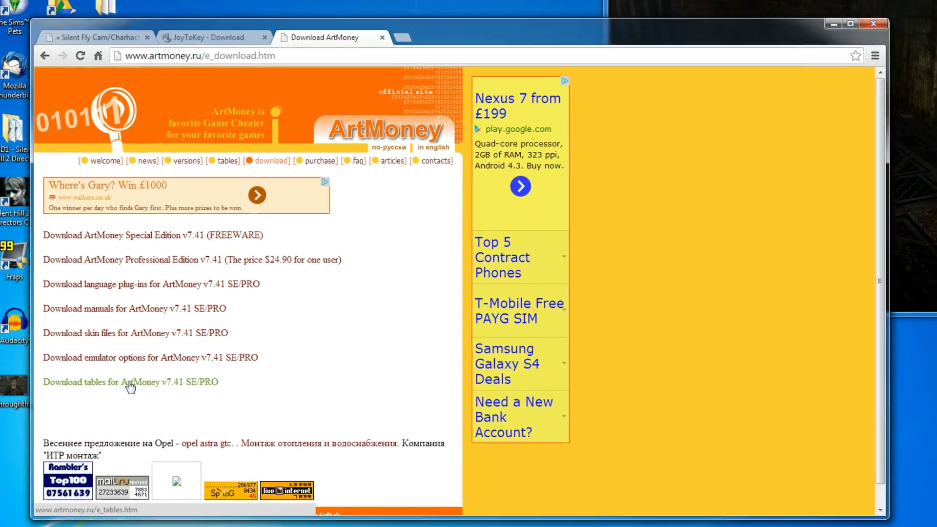
left_click(108, 49)
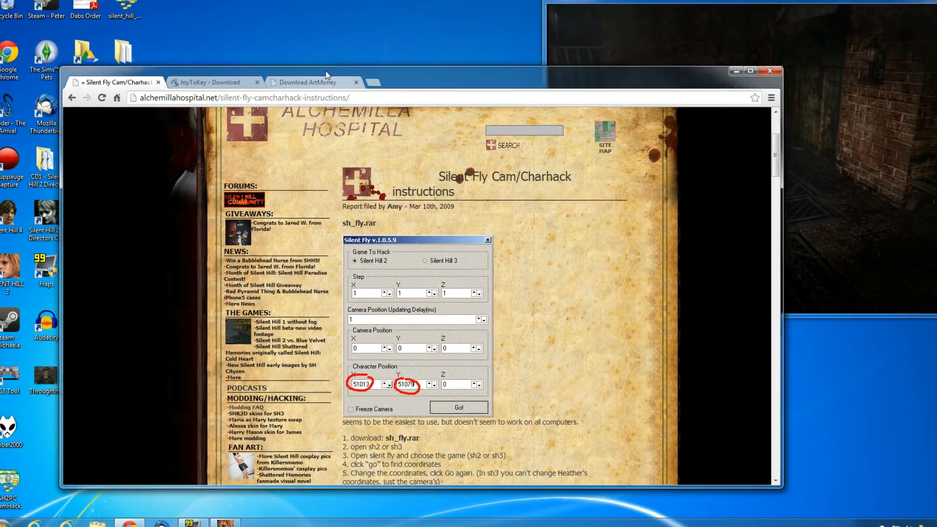
Move the browser out of the way, open the desktop's SH Fly folder and run SilentFly as administrator
left_click_drag(309, 96, 459, 445)
double_click(129, 118)
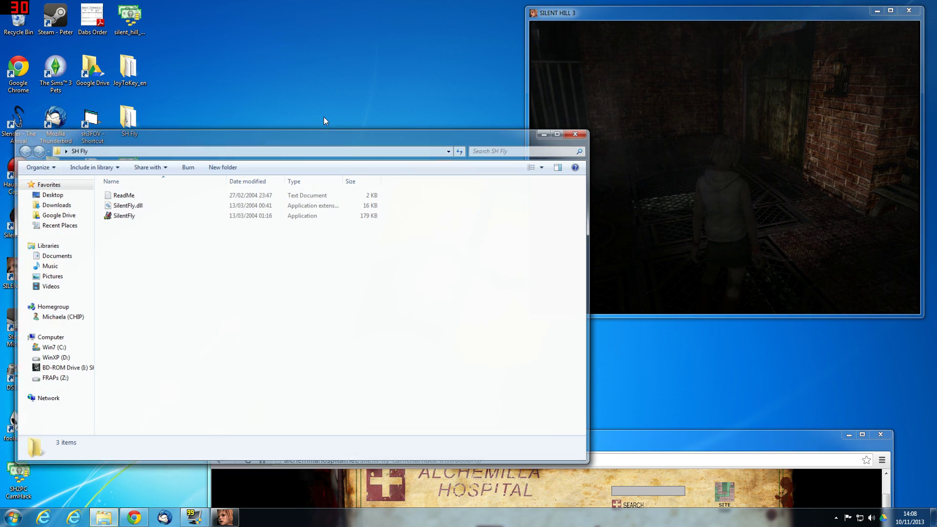
left_click(134, 216)
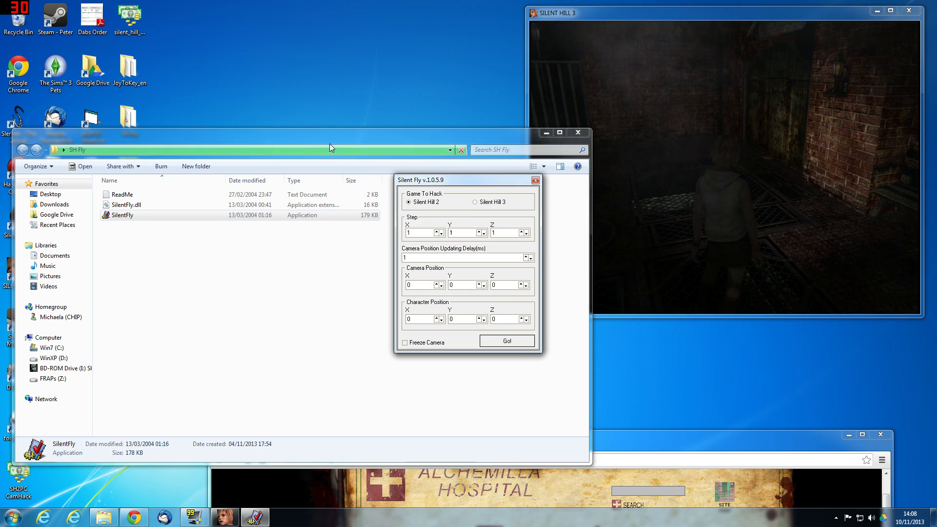
left_click(535, 180)
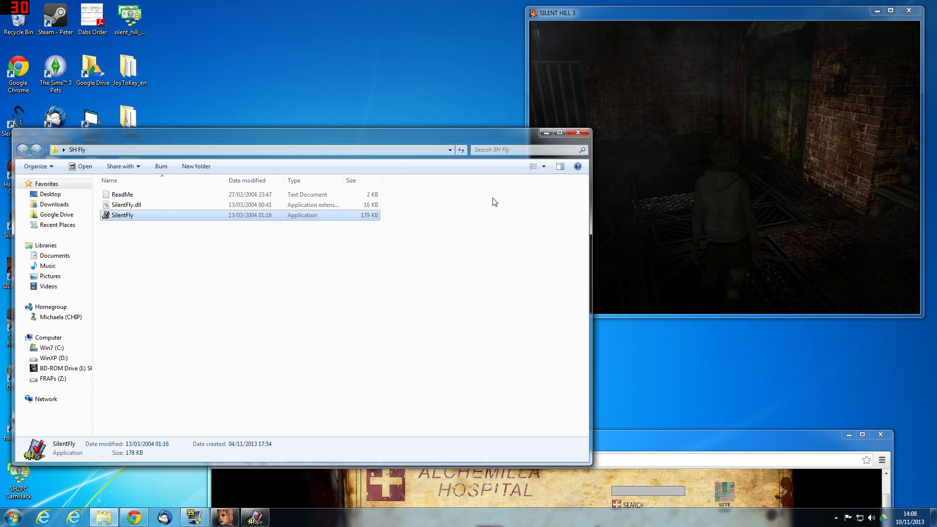
right_click(232, 214)
left_click(270, 231)
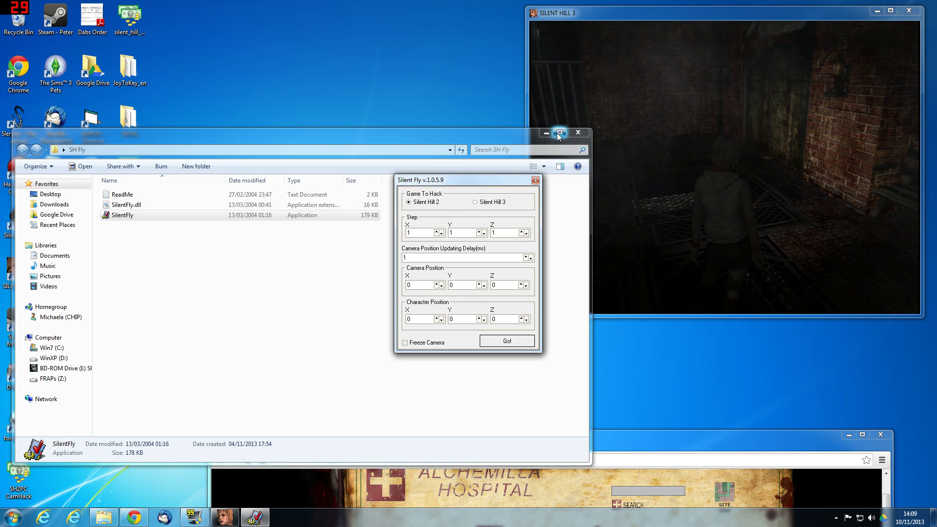
Move Silent Fly clear of the folder, choose Silent Hill 3 as the game to hack and read its camera position
left_click_drag(465, 181, 343, 32)
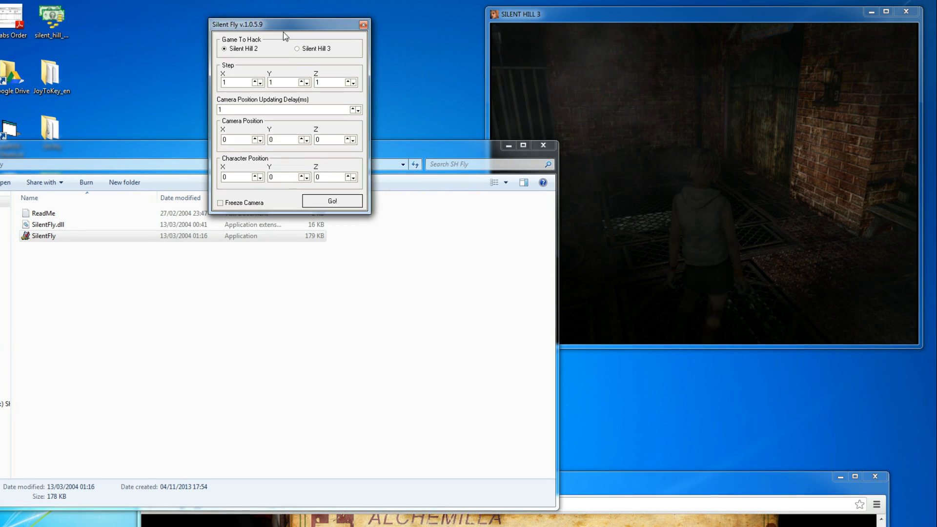
left_click(297, 48)
left_click(332, 200)
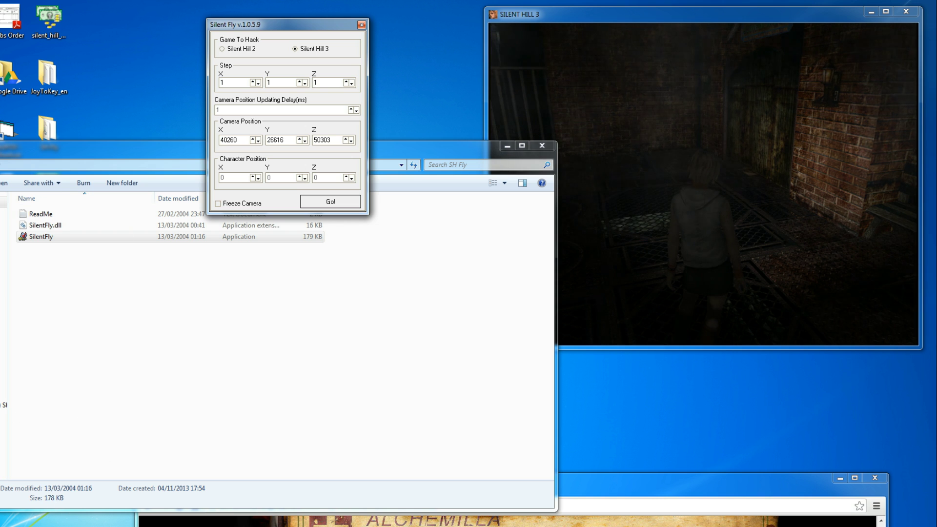
Run ArtMoney SE v7.41 from the desktop as administrator and continue past the limited-version notice
left_click(48, 197)
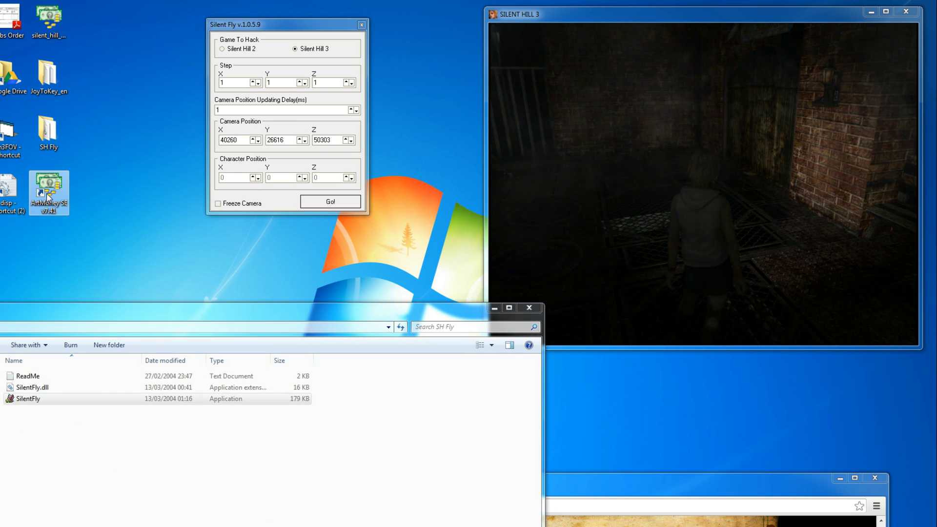
right_click(49, 196)
left_click(96, 237)
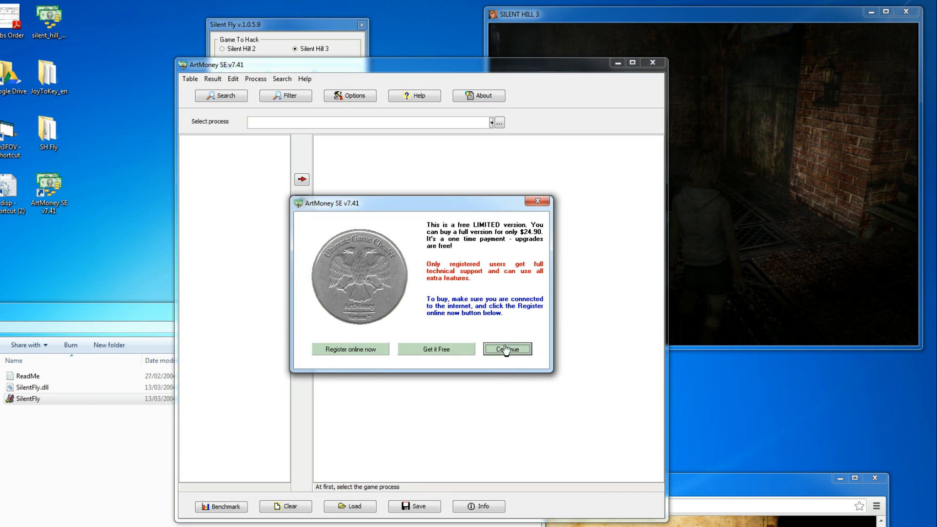
left_click(507, 349)
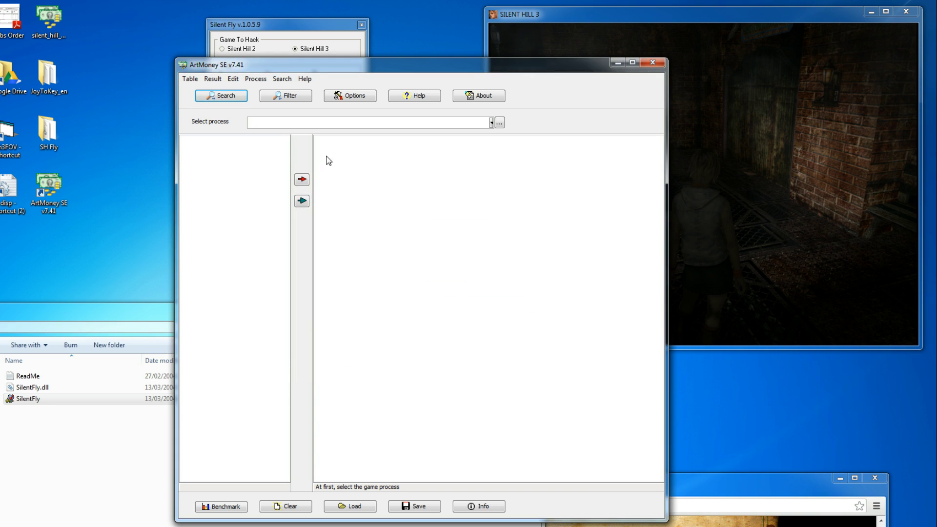
Select SILENT HILL 3 as the ArtMoney process and move the window below Silent Fly
left_click(303, 127)
left_click(308, 155)
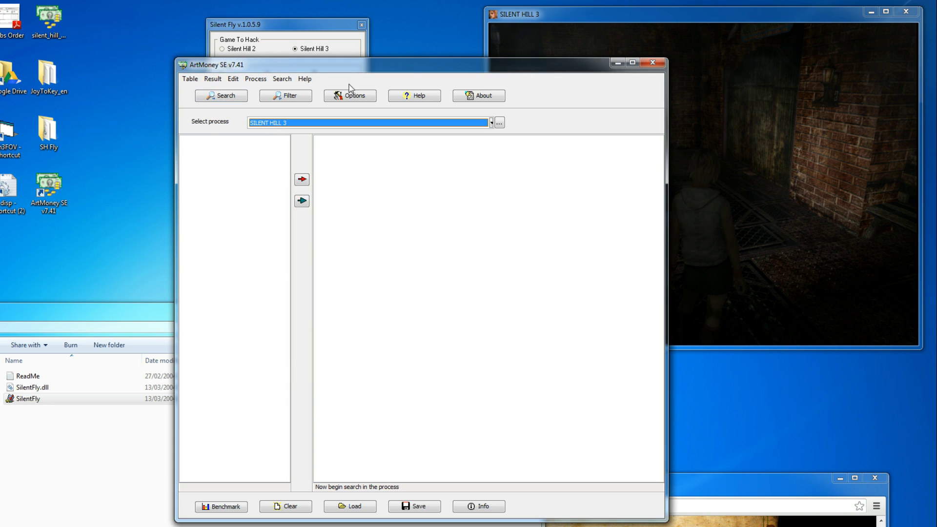
left_click_drag(341, 64, 209, 211)
Search the game process in ArtMoney for the camera X value, exact value 40260, type Integer (standard)
left_click(241, 148)
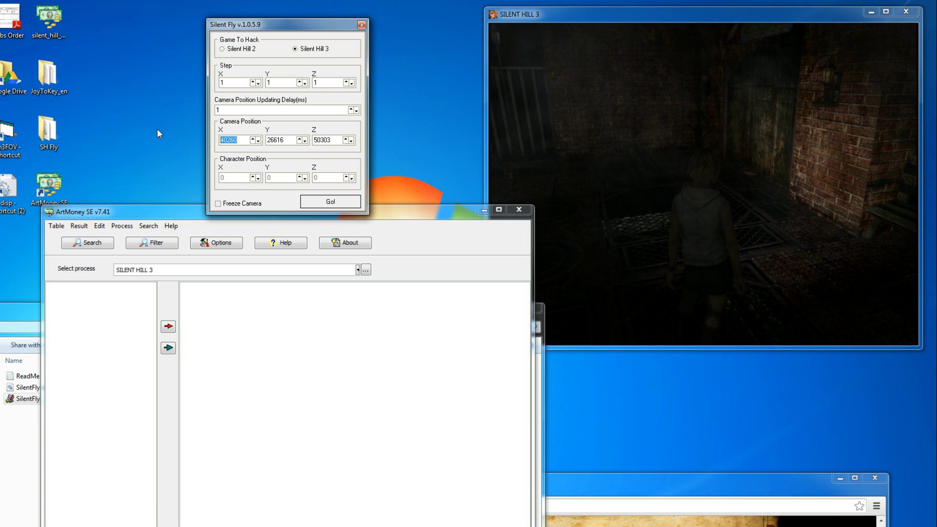
left_click(98, 244)
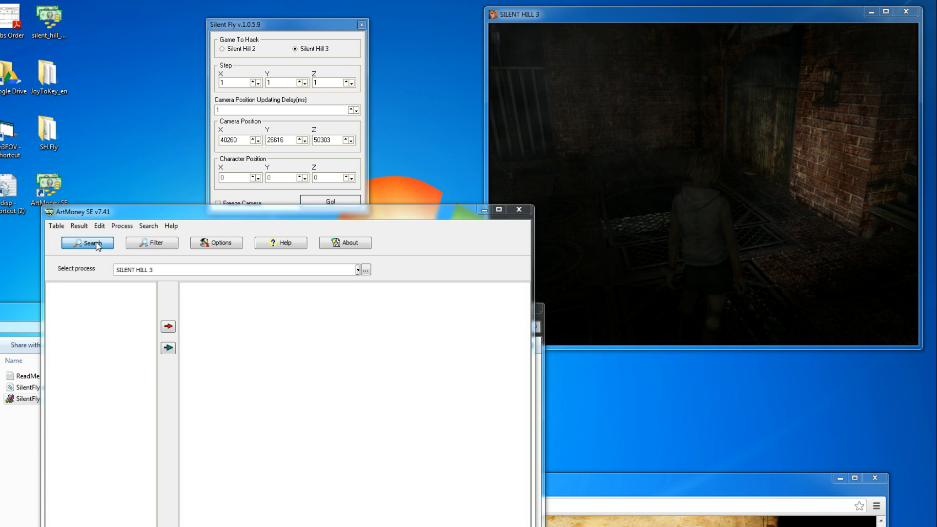
left_click(90, 243)
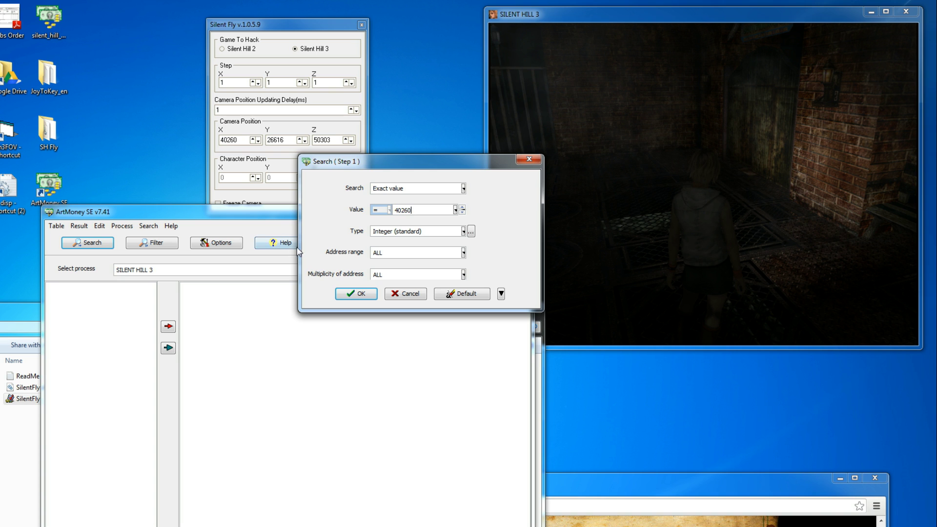
left_click(357, 293)
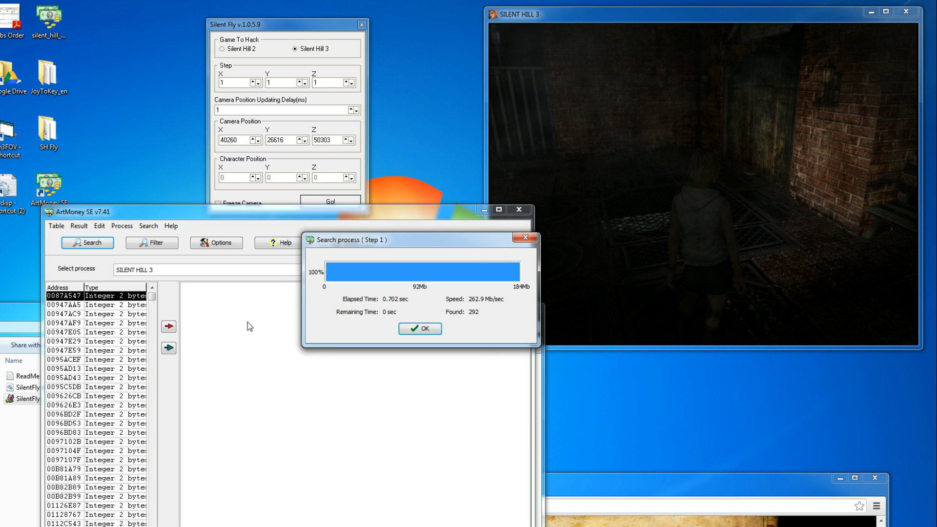
left_click(428, 329)
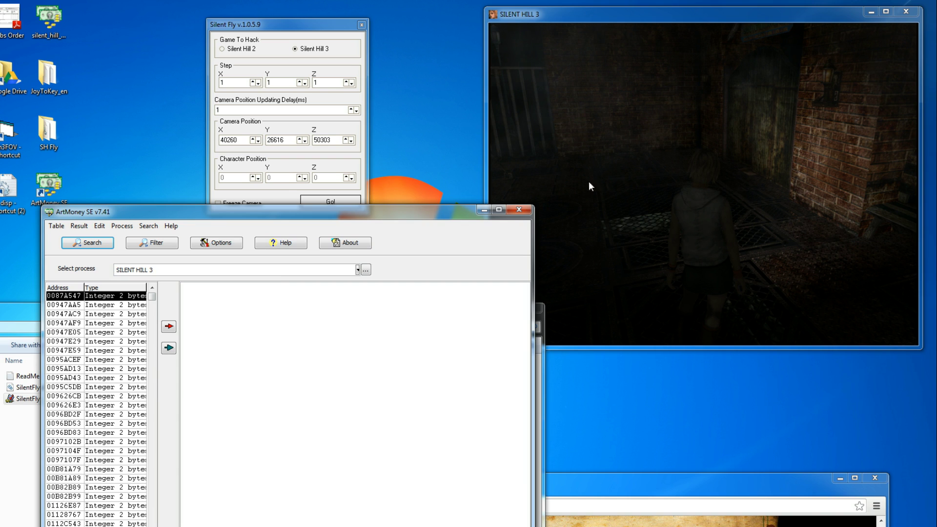
Move the character in Silent Hill 3 to shift the camera, and refresh the camera position in Silent Fly
key("alt+Tab")
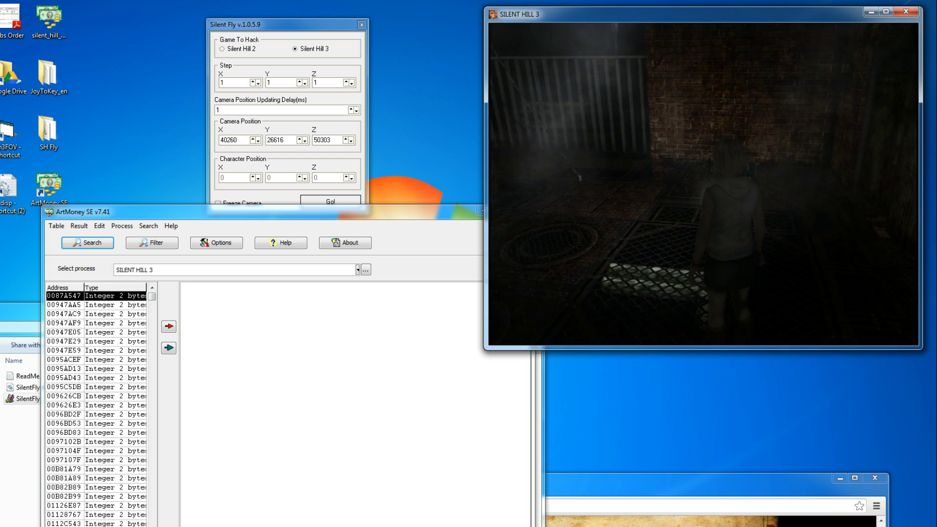
key("alt+Tab")
key("alt+Tab")
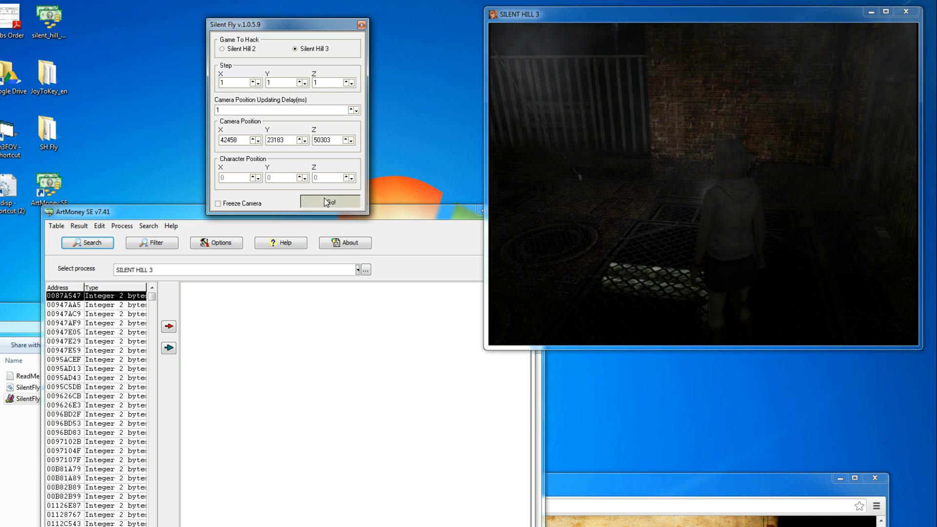
Filter the ArtMoney search results for the new camera X value, exact value 42458, type Integer (standard)
key("Tab")
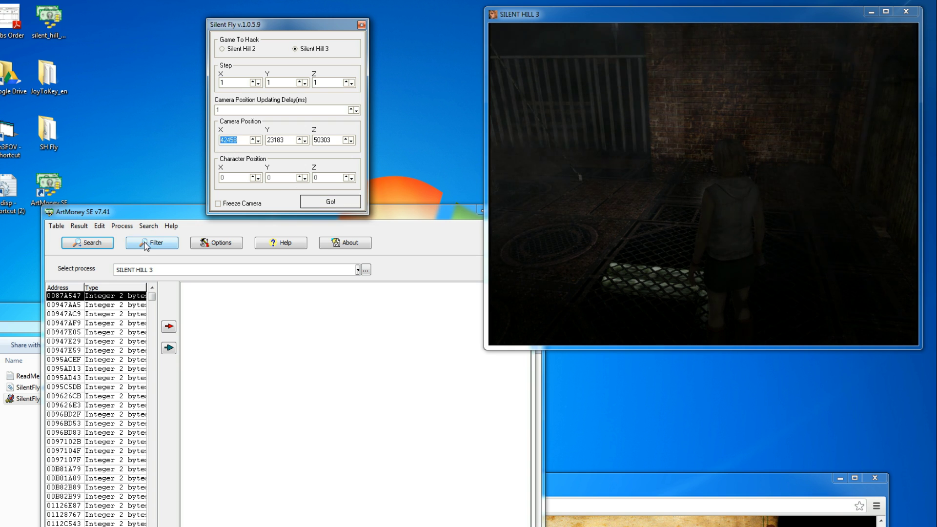
left_click(163, 245)
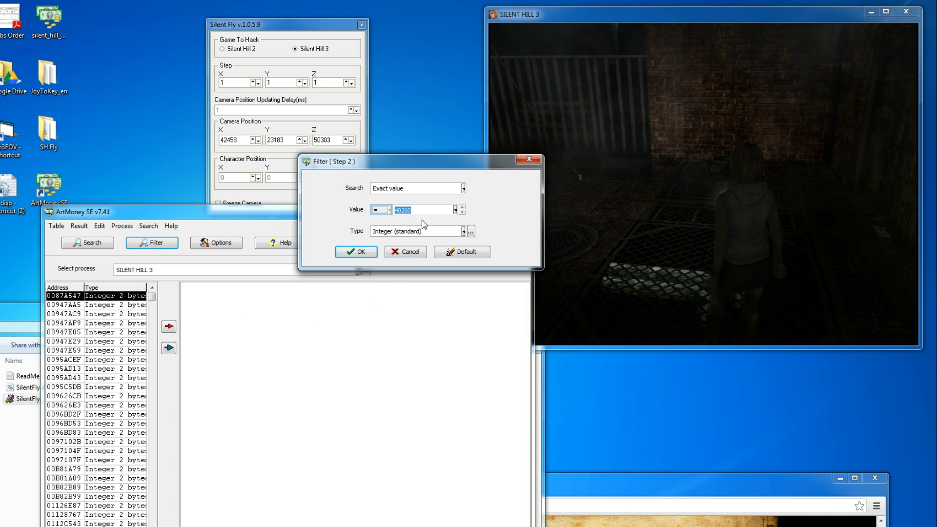
type("42458")
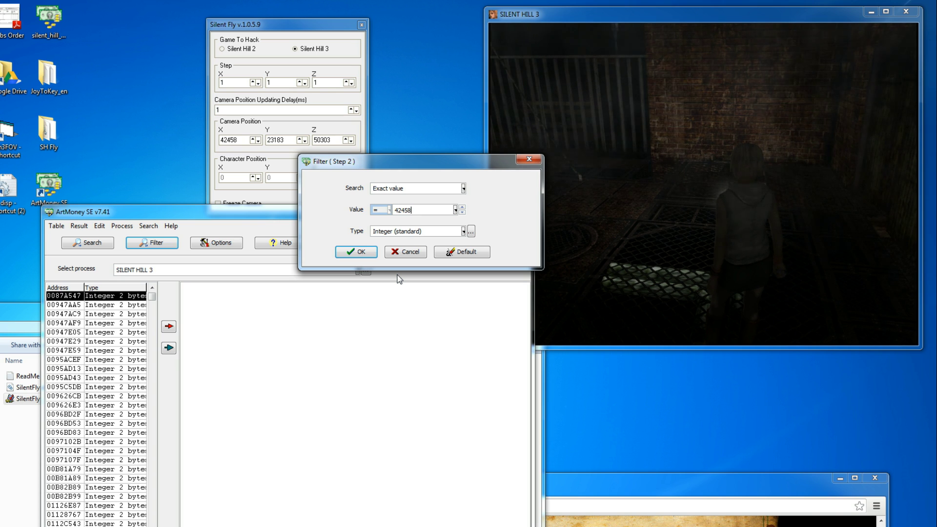
left_click(359, 259)
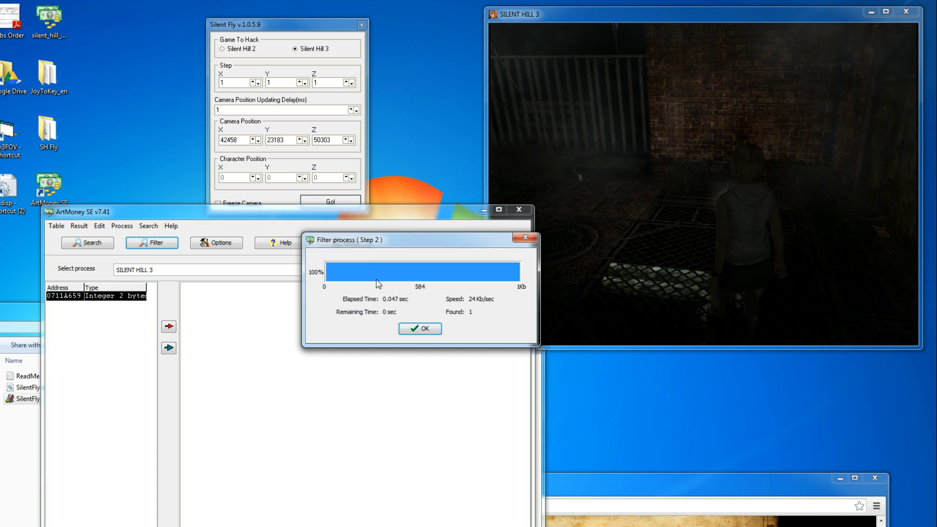
left_click(428, 329)
Add the remaining address to the table and set its description to Camera X
double_click(84, 296)
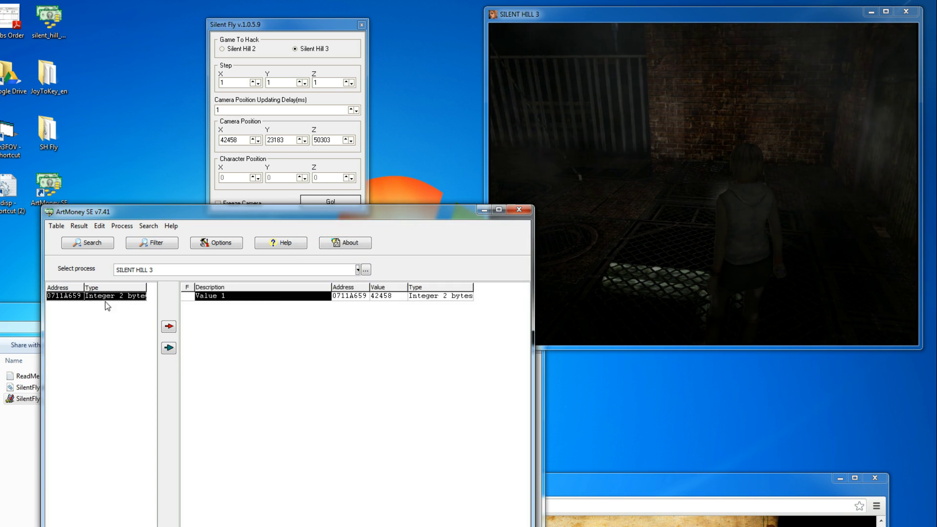
left_click(289, 296)
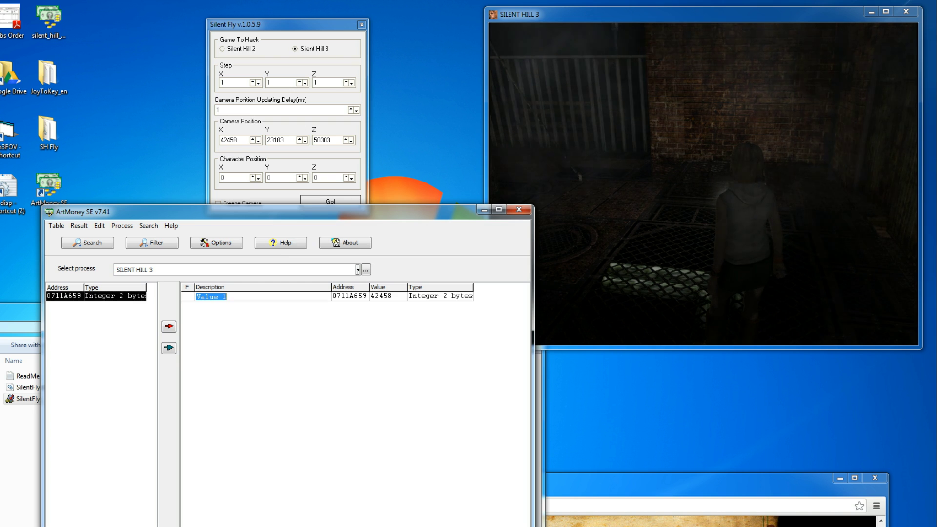
type("Cama")
key("BackSpace")
type("era X")
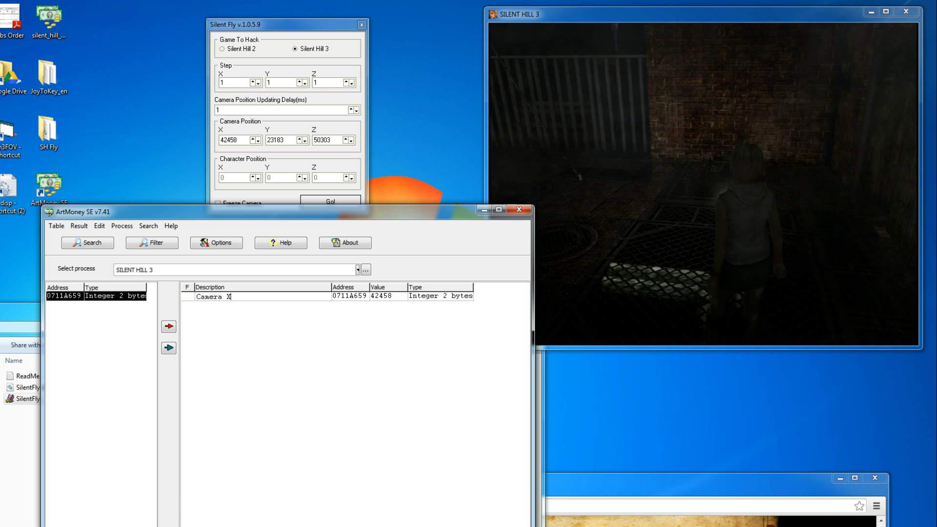
key("Return")
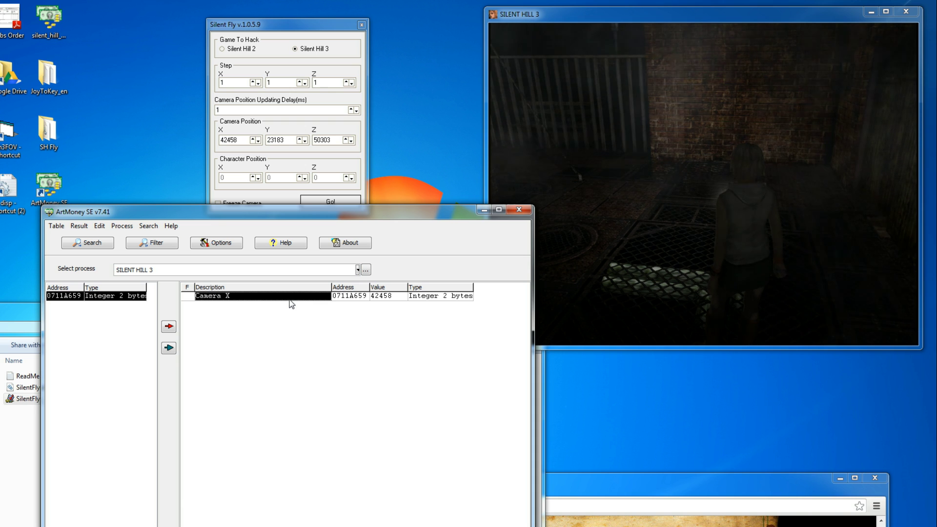
Open the memory editor at Camera X, widen its value columns, and add the cell holding camera Y value 23183 to the table
right_click(294, 302)
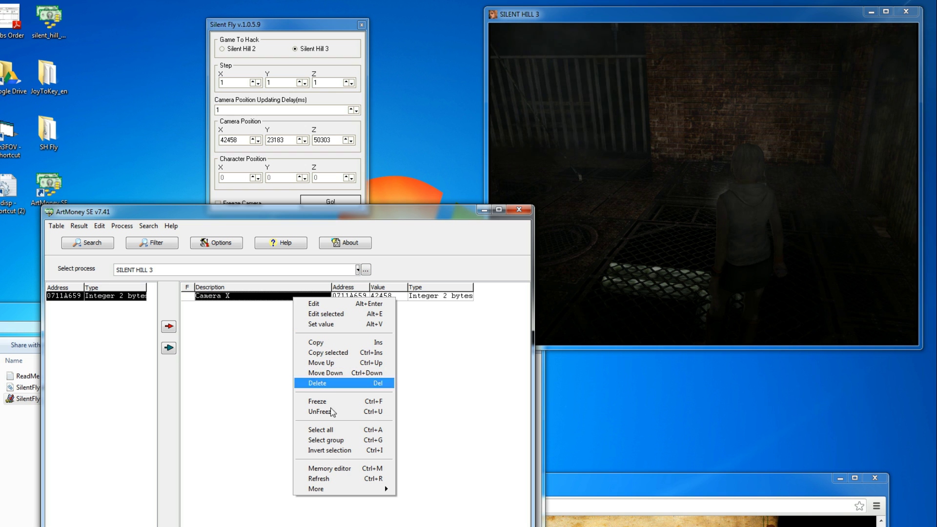
left_click(330, 469)
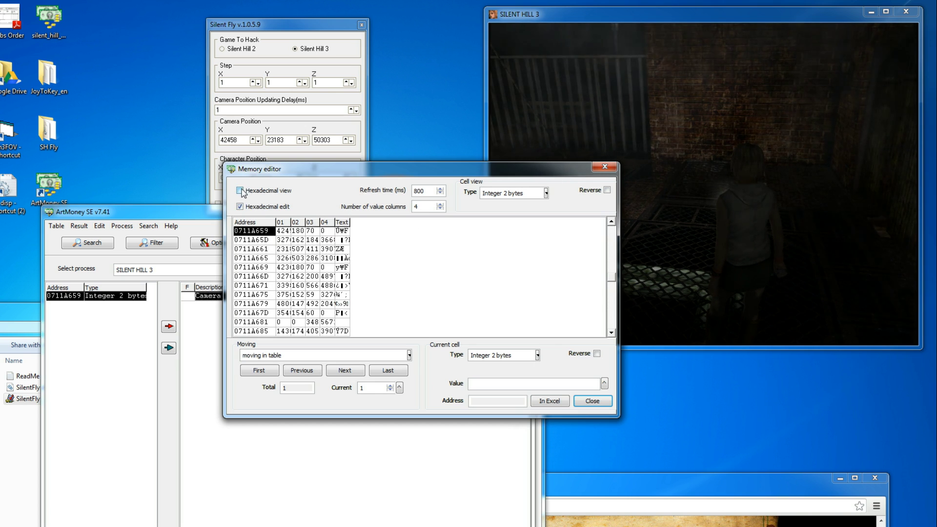
left_click_drag(290, 223, 439, 222)
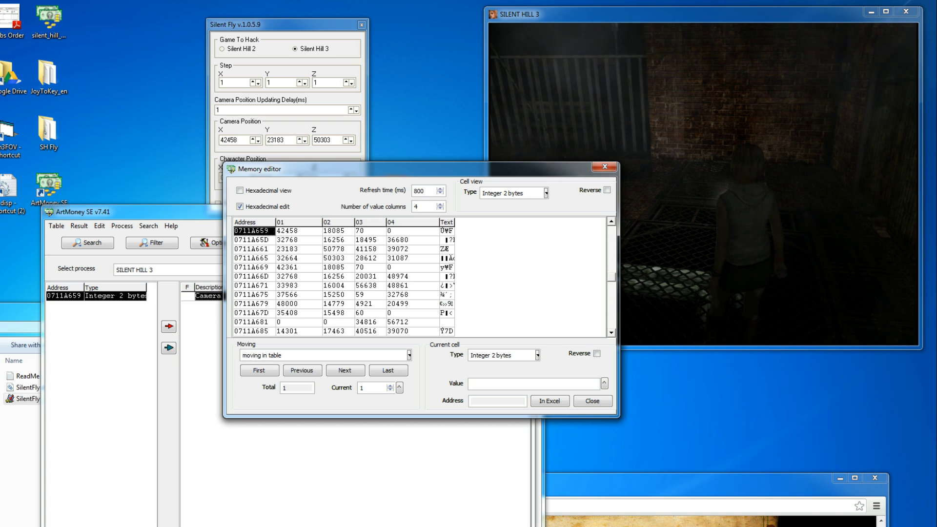
left_click(304, 234)
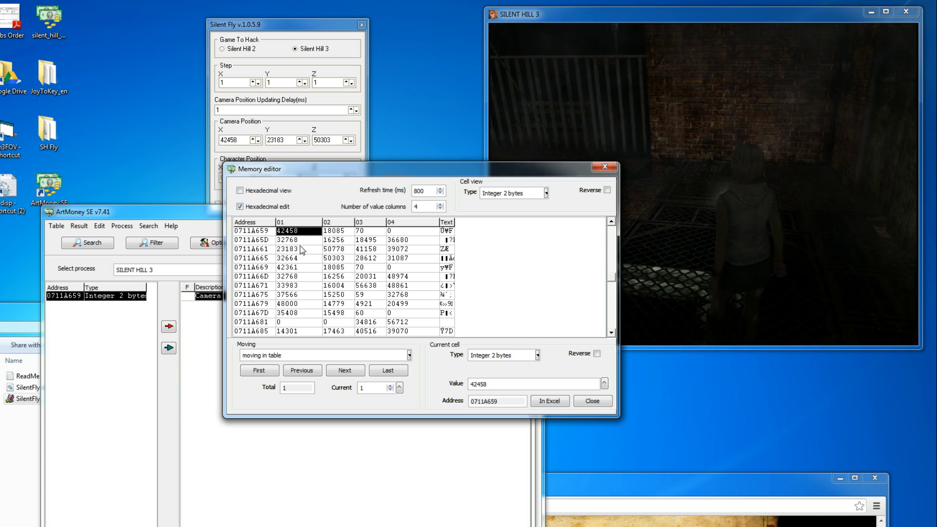
left_click(300, 252)
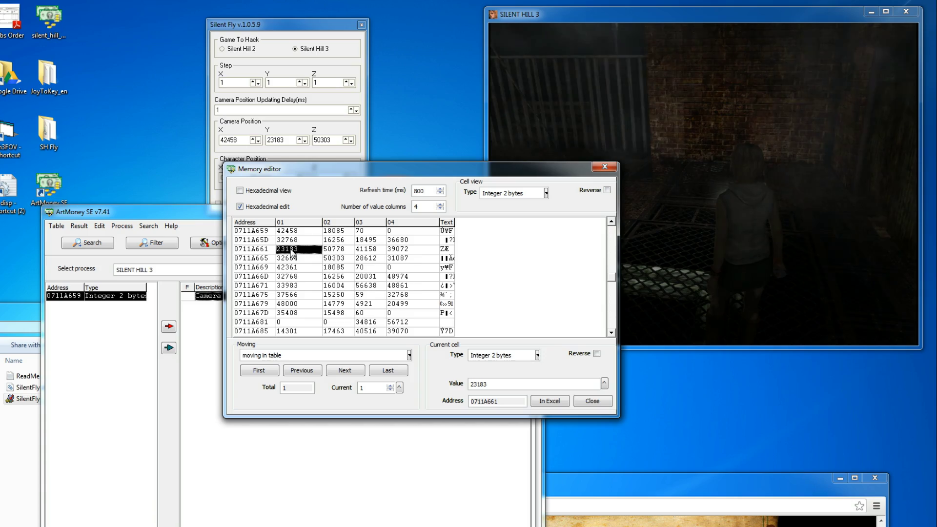
right_click(292, 250)
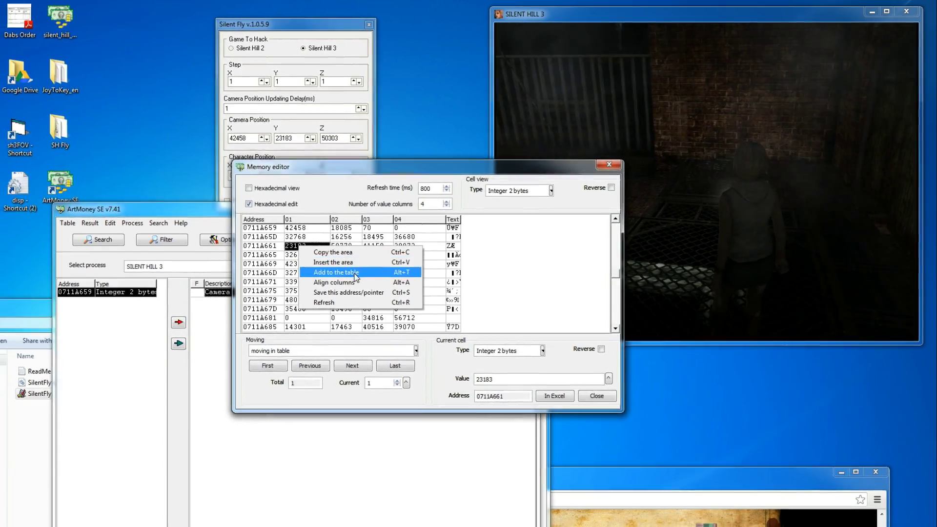
left_click(328, 276)
left_click(603, 387)
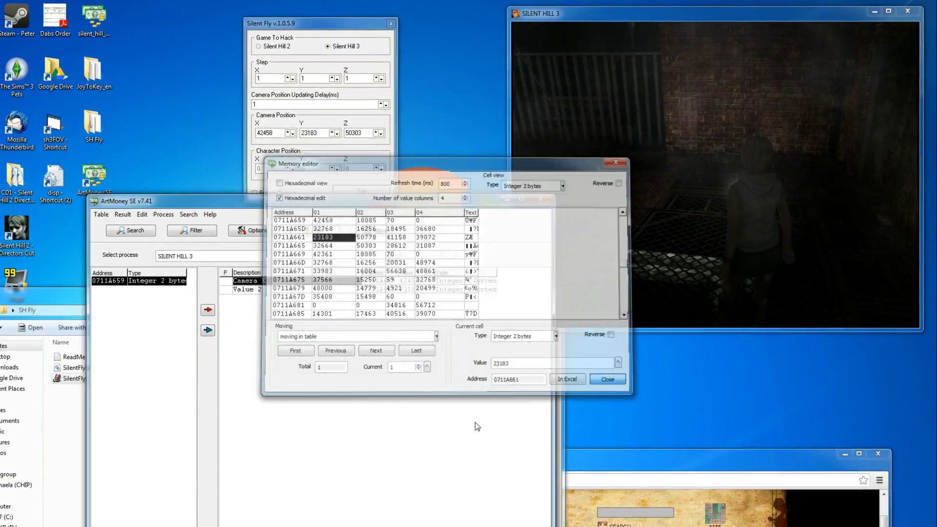
Set the description of the second table entry to Camera Y
left_click(269, 296)
right_click(298, 289)
left_click(322, 293)
key("shift+Home")
type("Camera ")
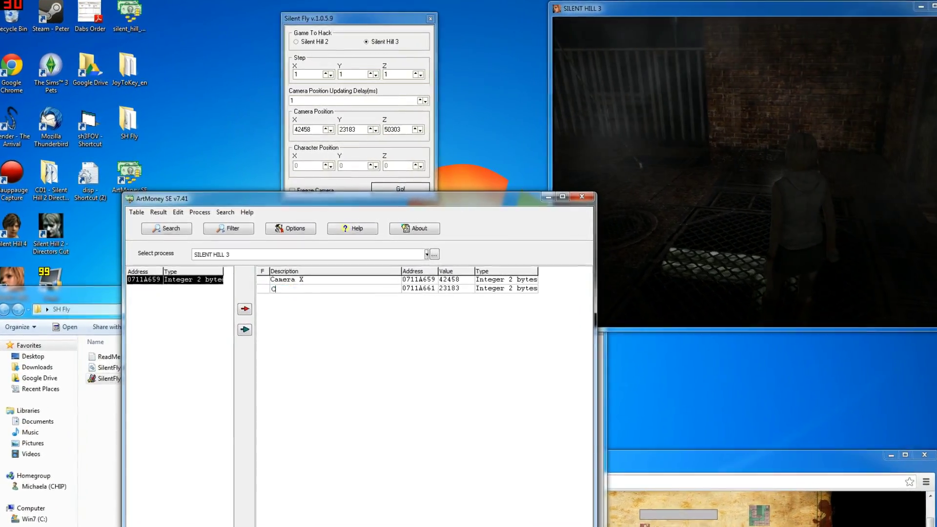
type("Y")
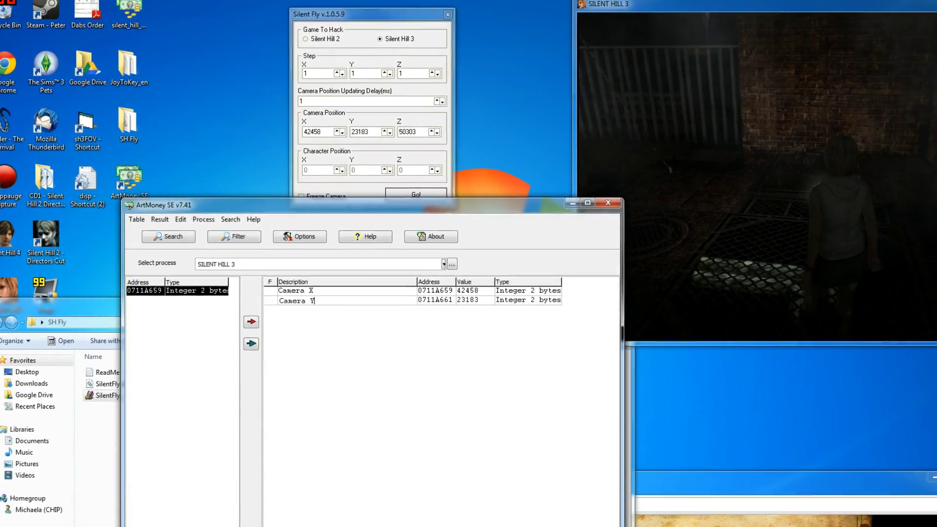
key("Return")
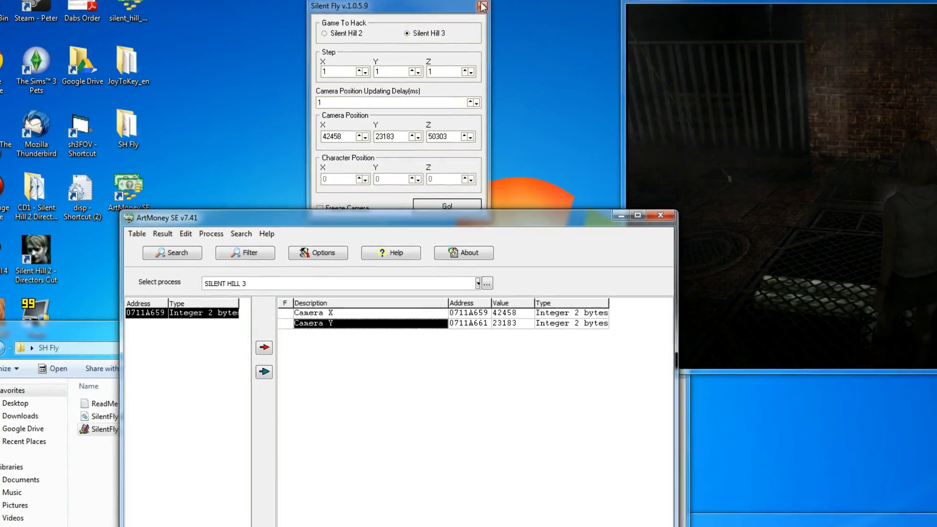
Close Silent Fly and move the ArtMoney window up over the space it occupied
left_click_drag(498, 227, 413, 37)
left_click(50, 48)
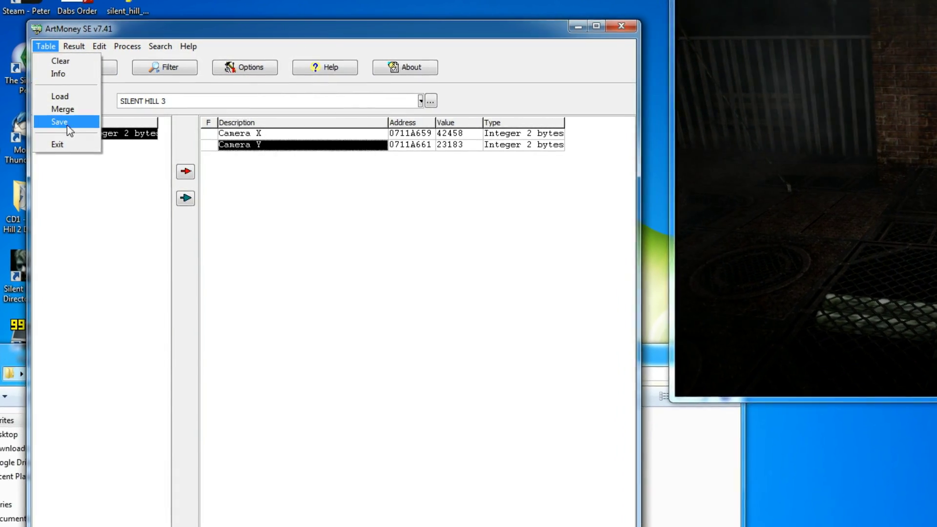
left_click(467, 341)
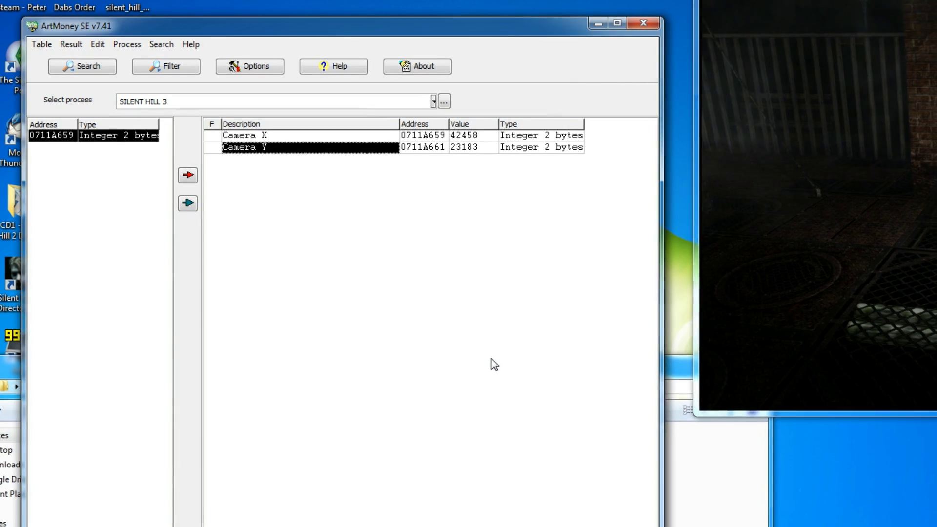
Edit the Camera X address so special hotkey 1 adds 20 to the value and hotkey 3 adds -20
left_click(303, 138)
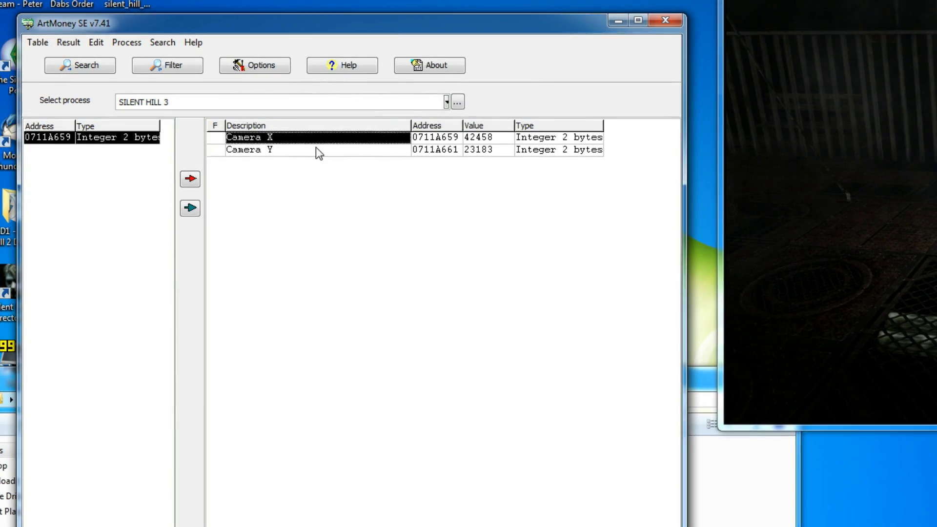
right_click(308, 138)
left_click(325, 149)
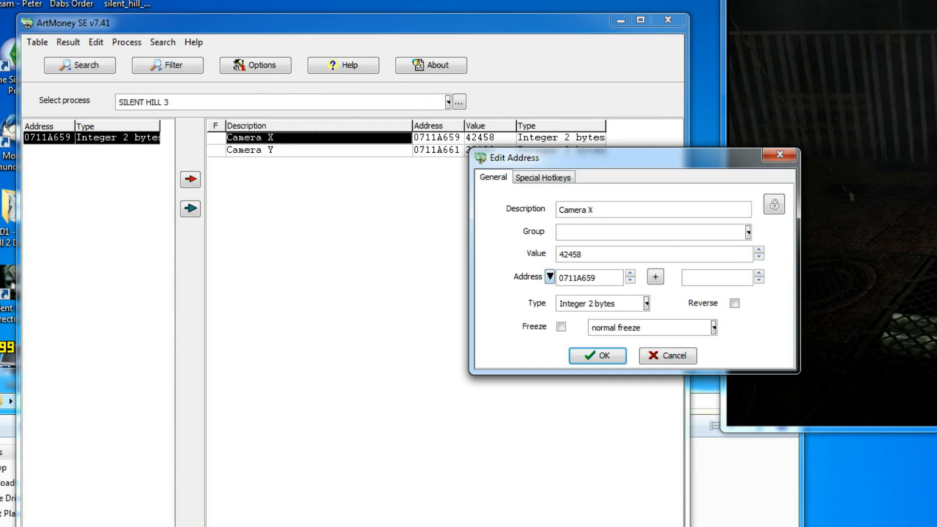
left_click(543, 178)
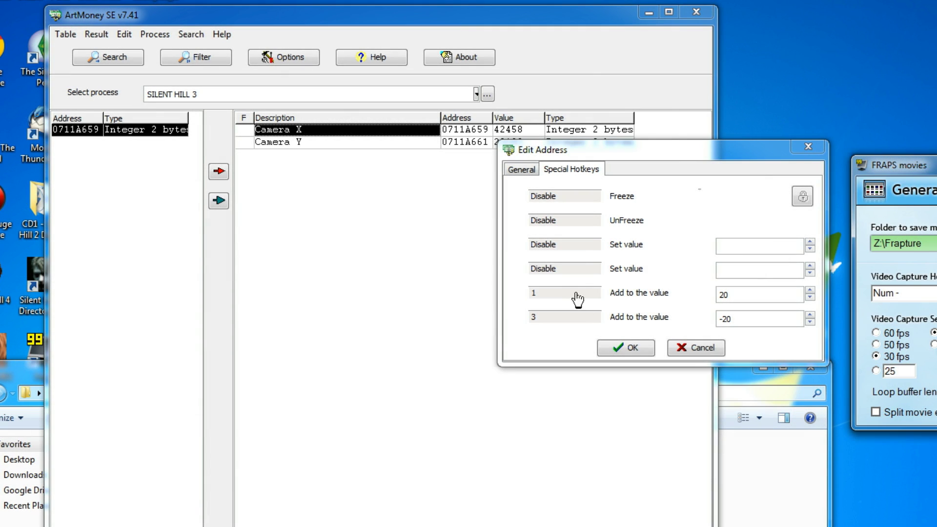
left_click(577, 295)
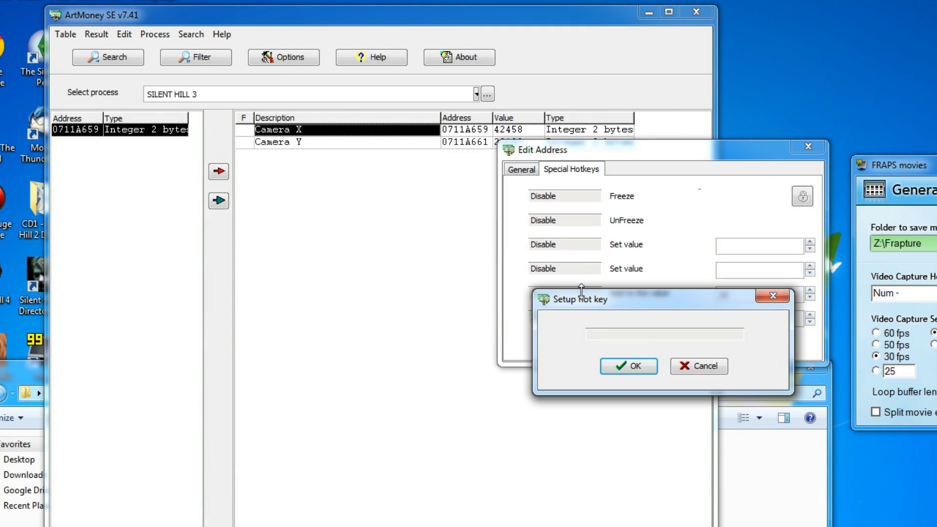
left_click(632, 363)
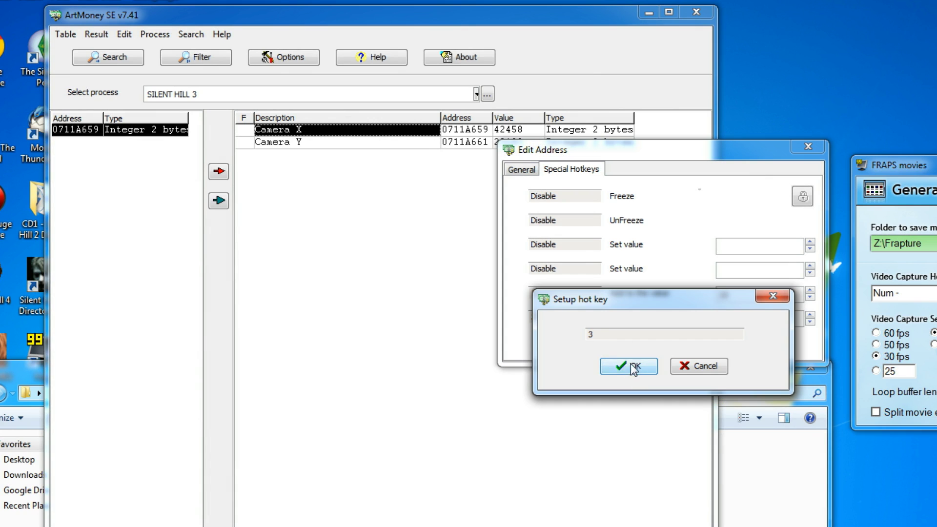
left_click(633, 366)
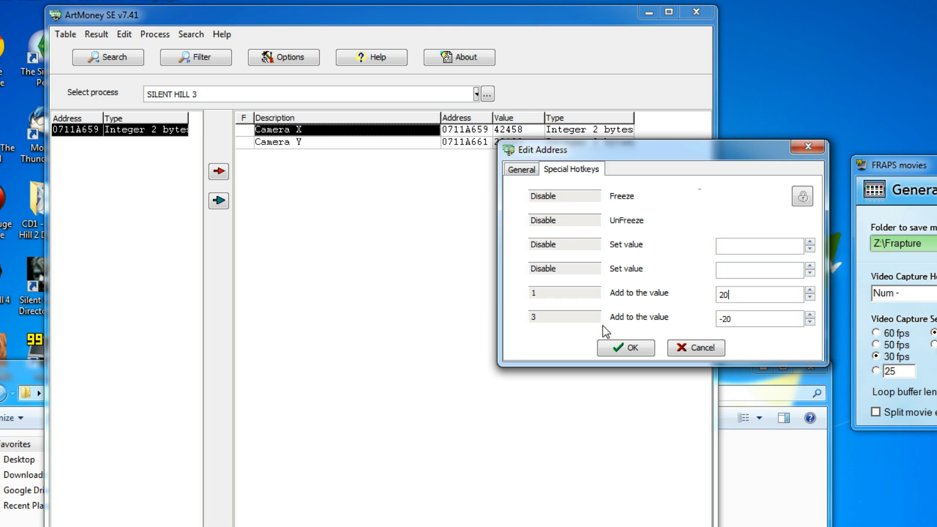
left_click(627, 350)
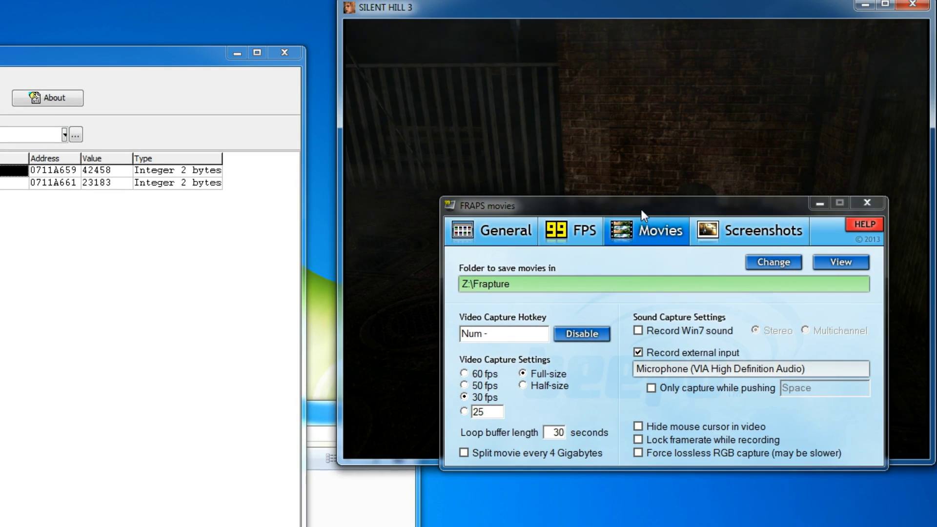
Move the FRAPS window below the Silent Hill 3 window and switch back to ArtMoney
left_click_drag(642, 215, 609, 502)
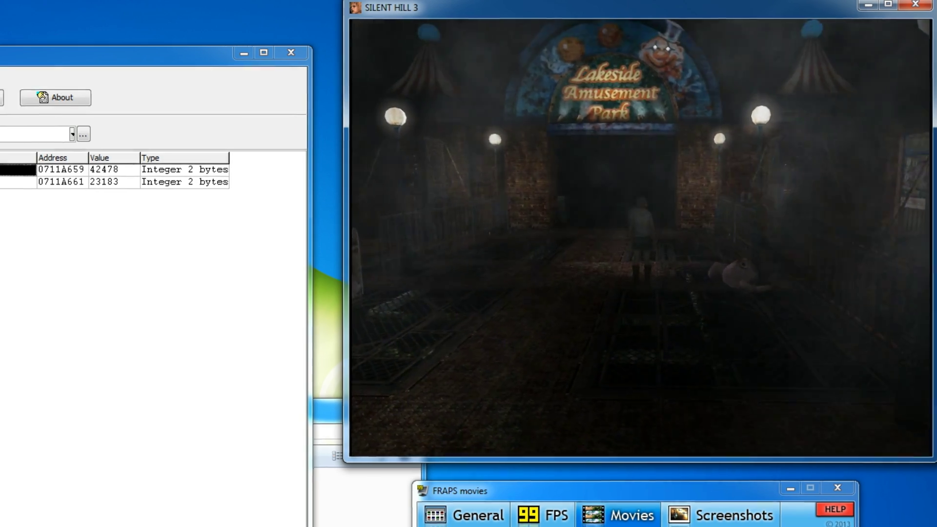
key("alt+Tab")
key("alt+Tab")
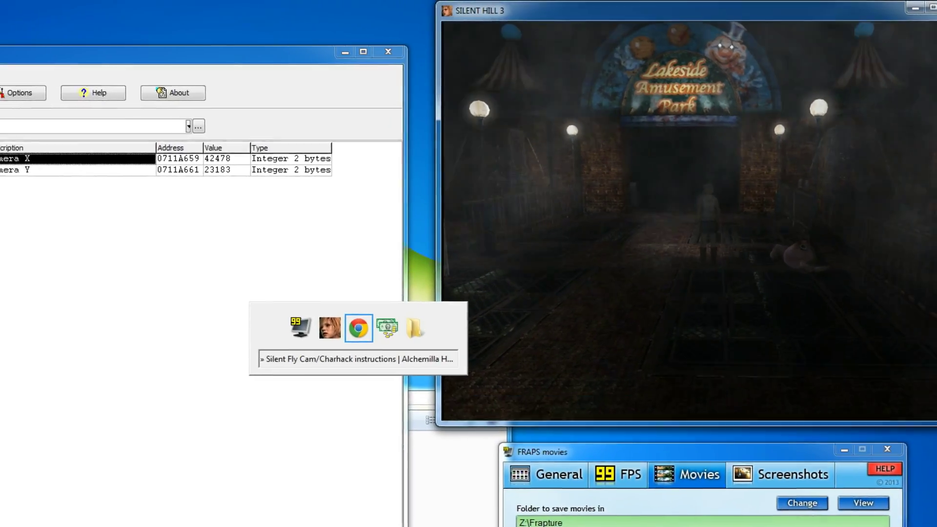
key("alt+Tab")
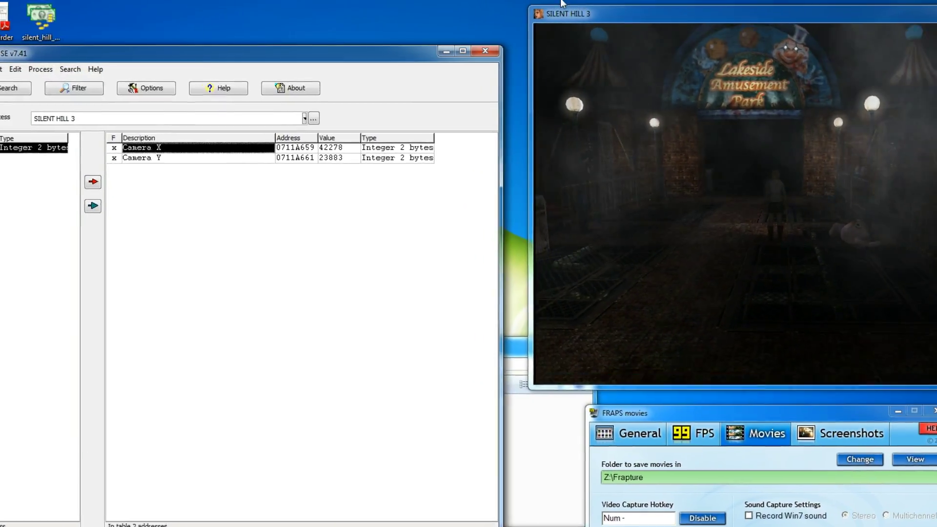
Set ArtMoney's freeze time to 10 ms and unfreeze the Camera X and Camera Y table entries
left_click(149, 88)
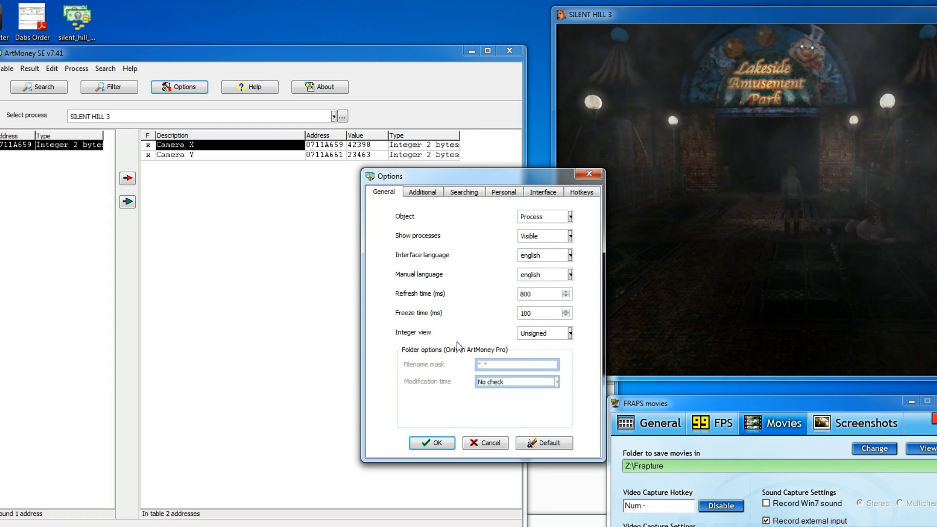
double_click(537, 313)
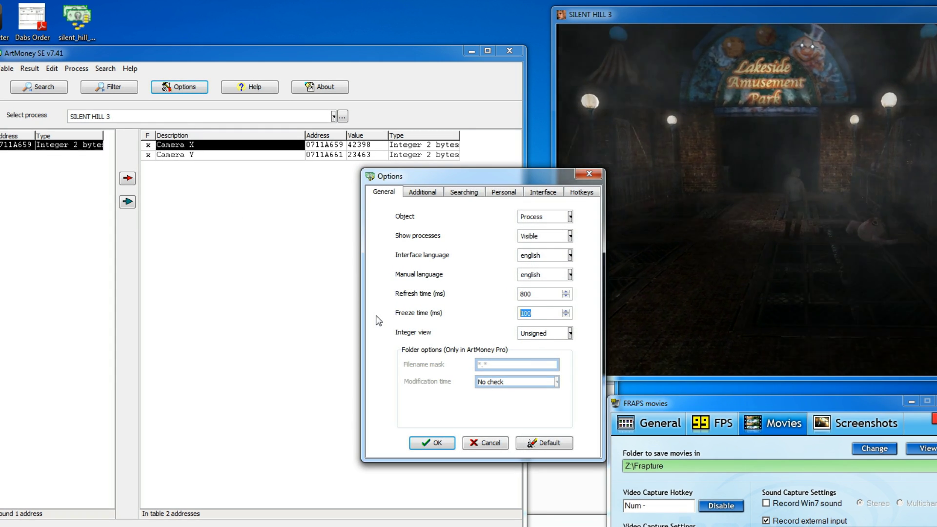
type("10")
left_click(532, 294)
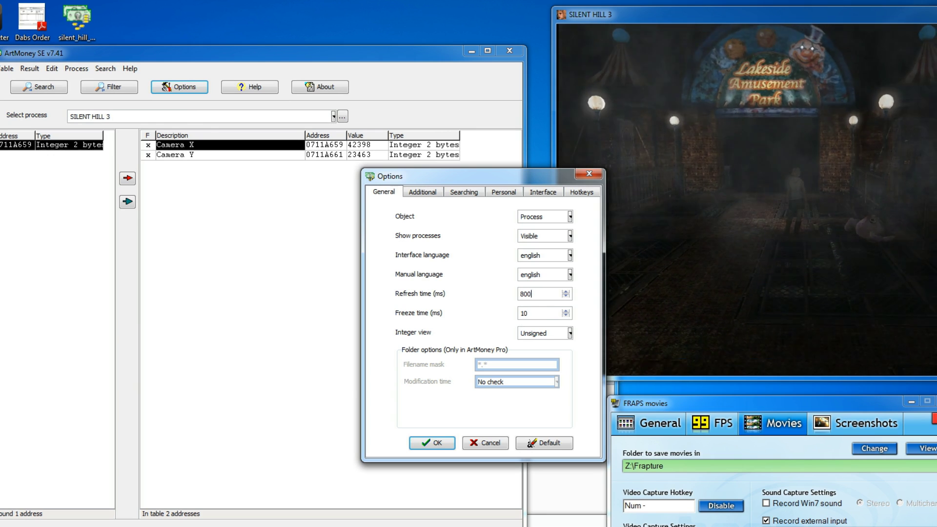
left_click(448, 442)
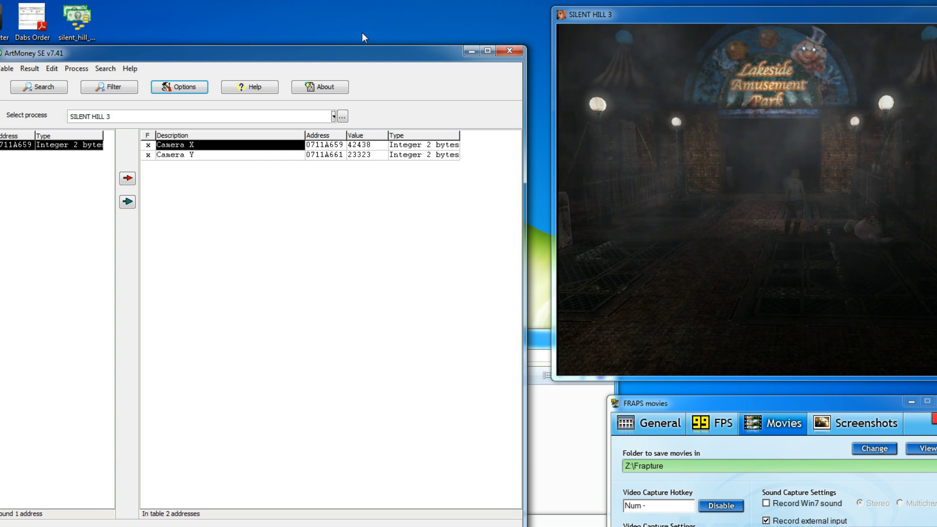
left_click(148, 146)
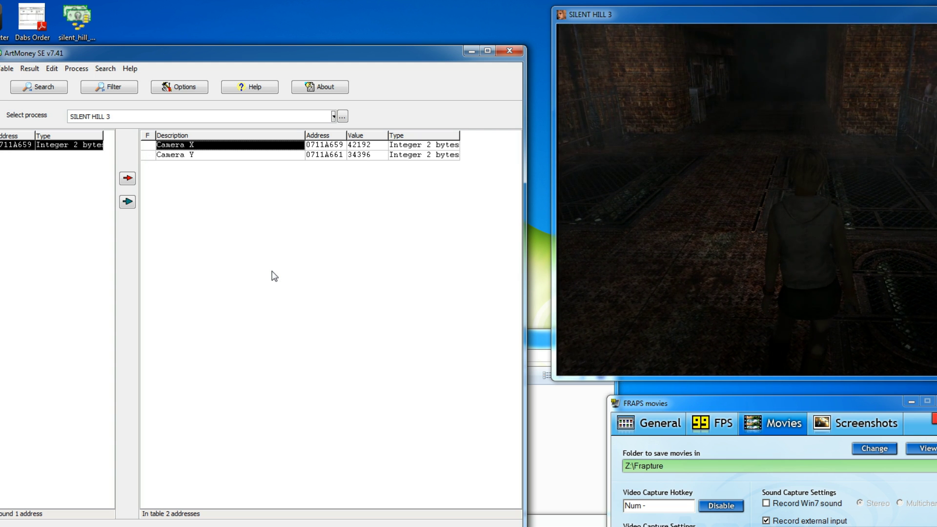
Launch JoyToKey from the JoyToKey_en desktop folder and show the POV and button assignments of Joystick 1 in Profile 1
left_click(561, 488)
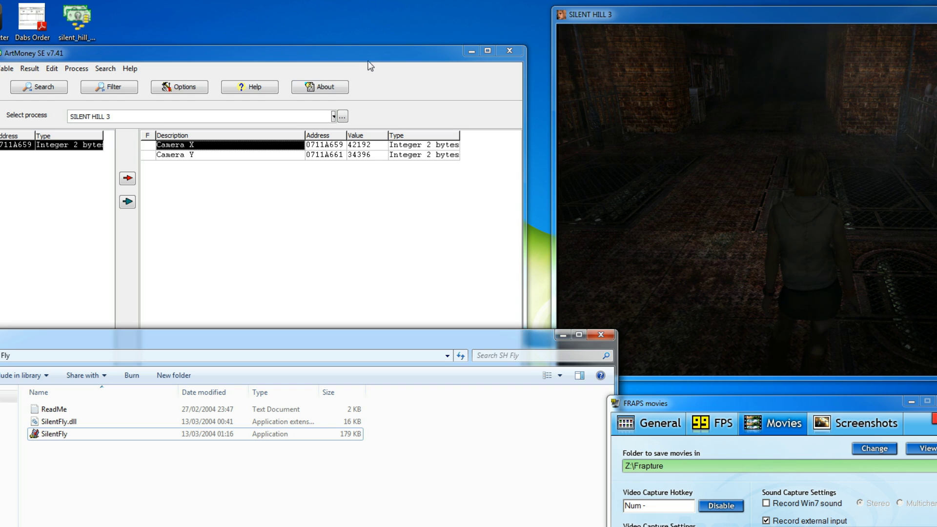
left_click_drag(369, 59, 614, 66)
double_click(92, 92)
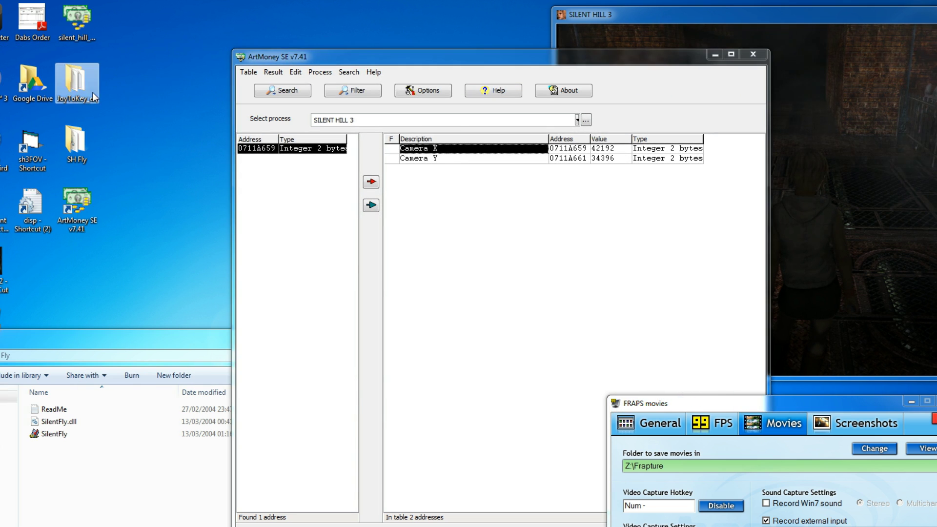
double_click(97, 92)
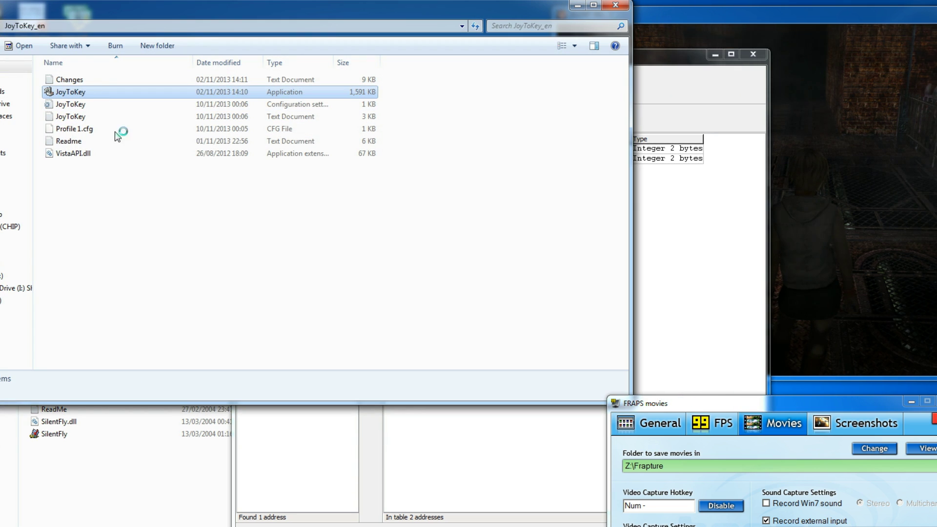
left_click_drag(588, 299, 95, 136)
left_click_drag(420, 251, 419, 274)
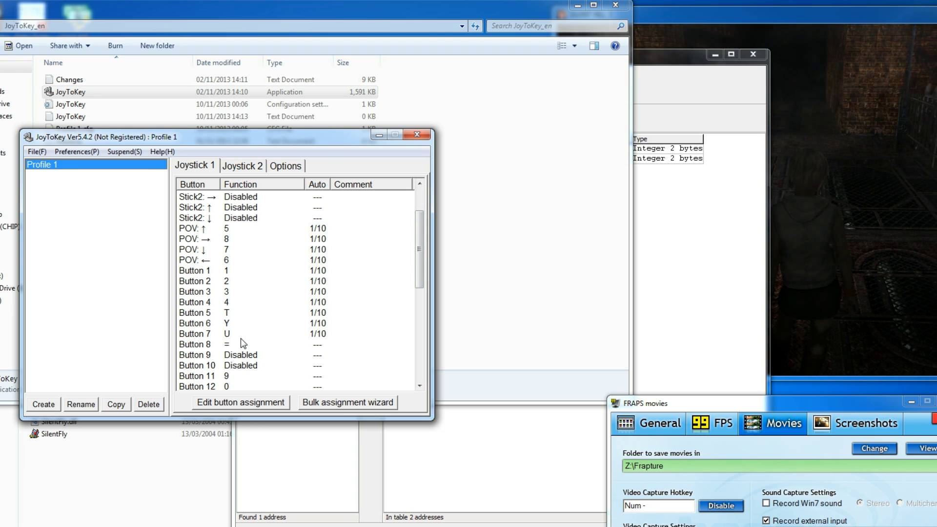
Review the keyboard and auto-repeat assignment of Joystick 1's POV up direction, and minimise JoyToKey and its folder
left_click(263, 226)
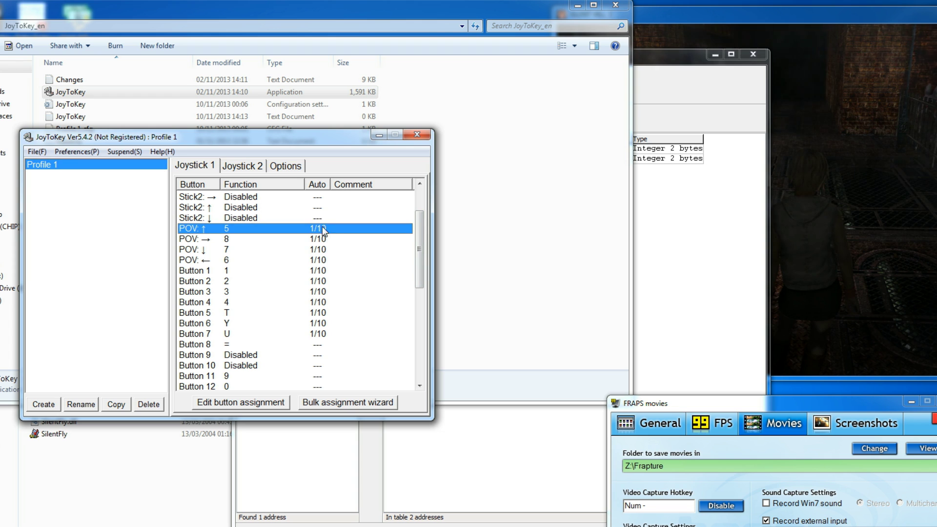
double_click(264, 228)
left_click_drag(436, 155, 148, 52)
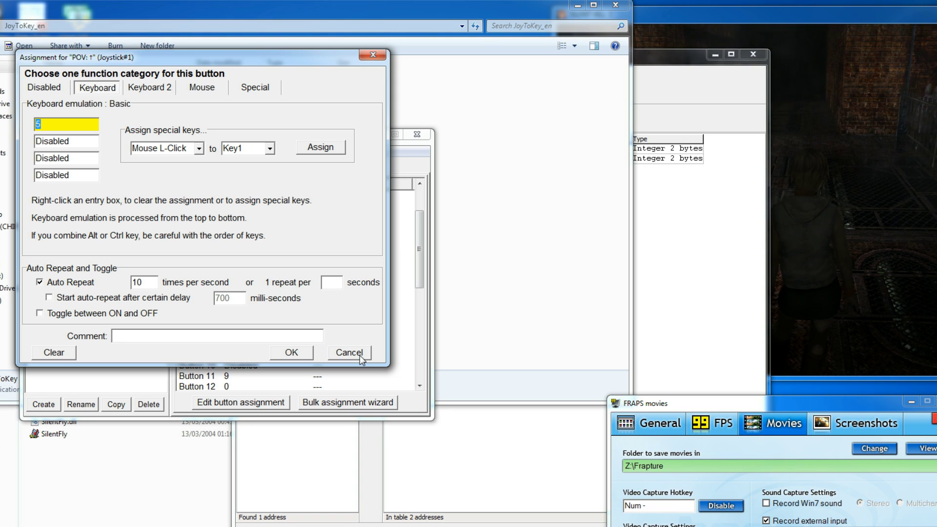
left_click(380, 58)
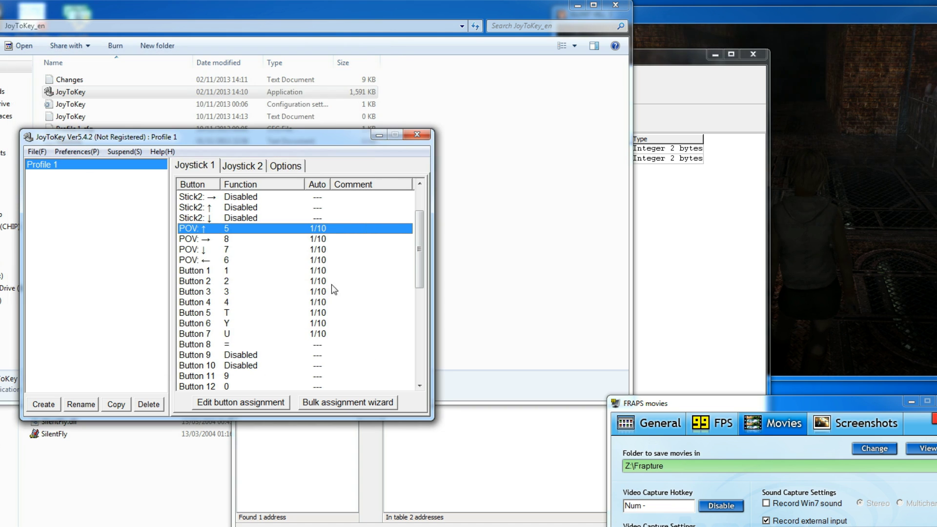
left_click(380, 138)
left_click(577, 5)
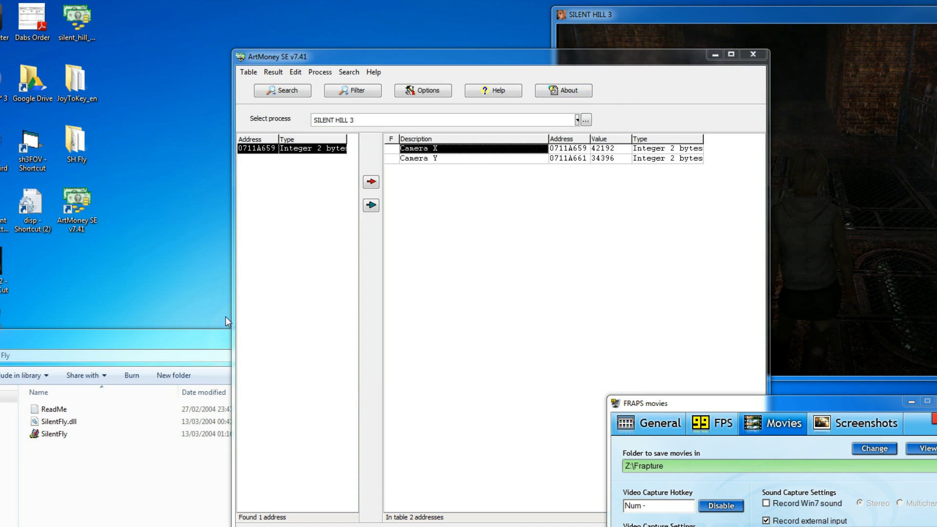
Launch Silent Fly from the SH Fly desktop folder to view its settings, and close both the program and the folder
left_click_drag(179, 336, 323, 303)
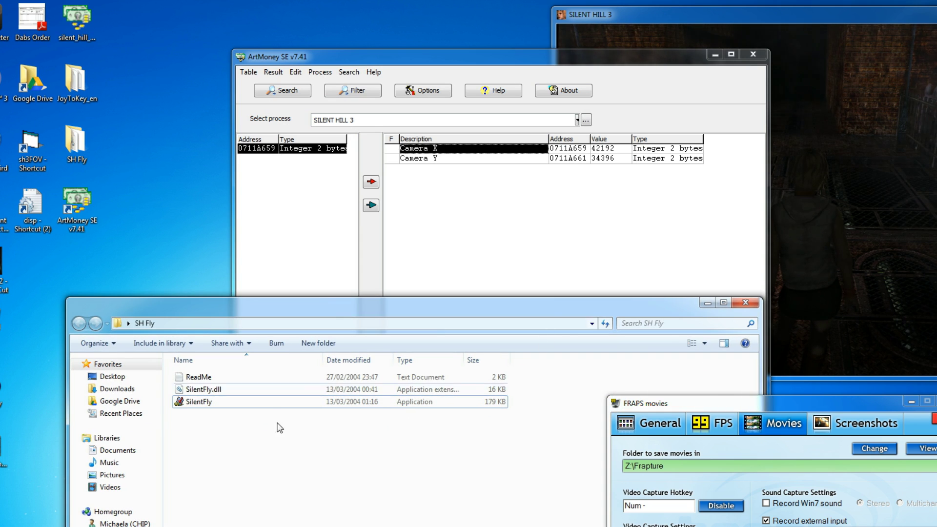
key("alt+F4")
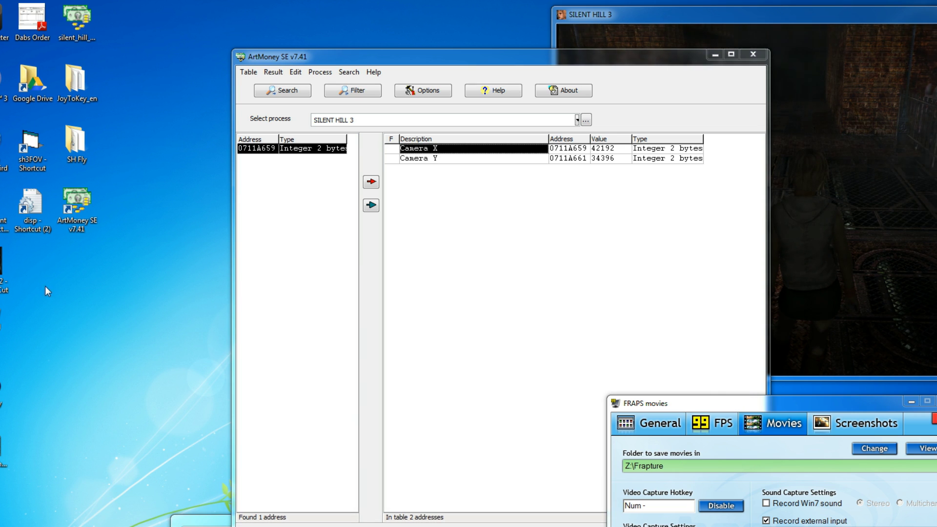
double_click(78, 139)
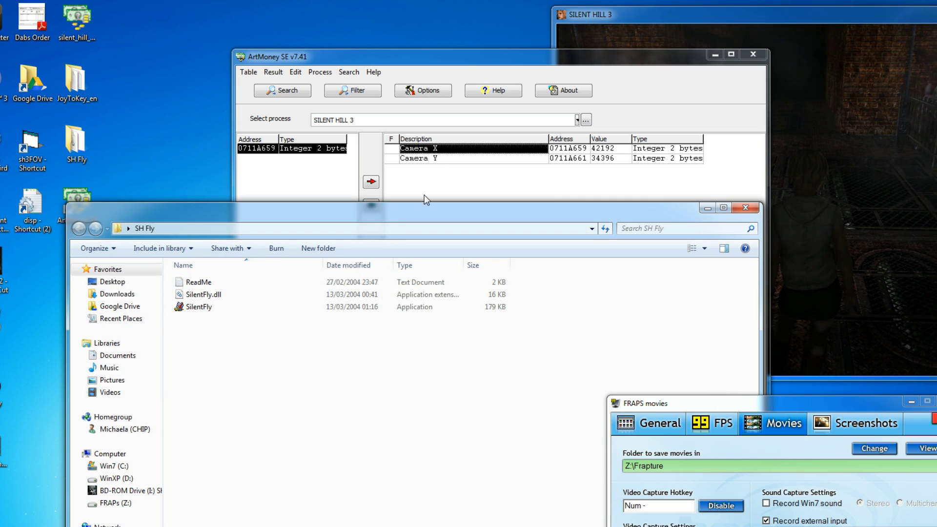
double_click(288, 304)
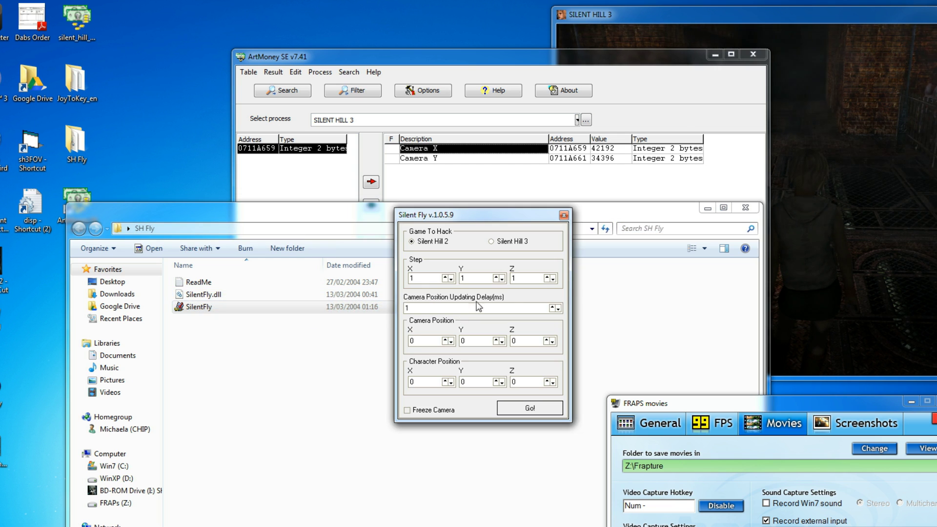
left_click(563, 215)
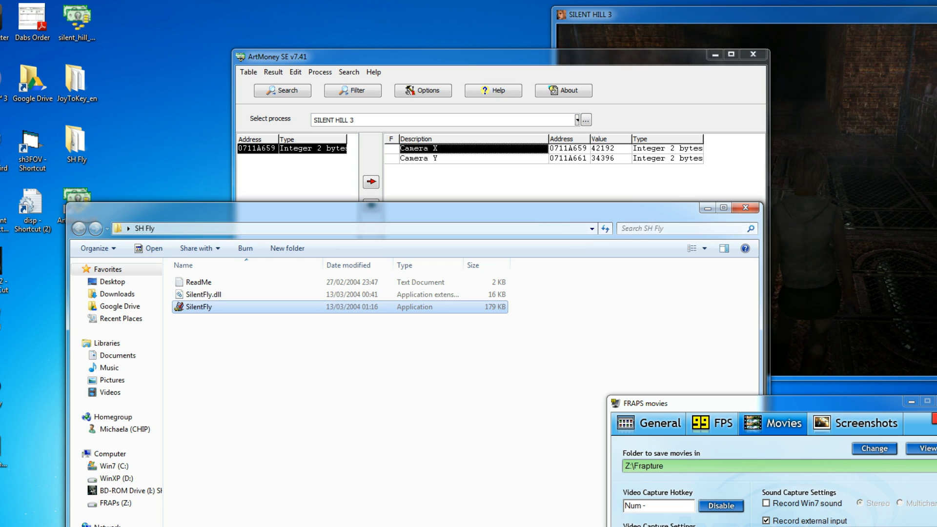
left_click(745, 207)
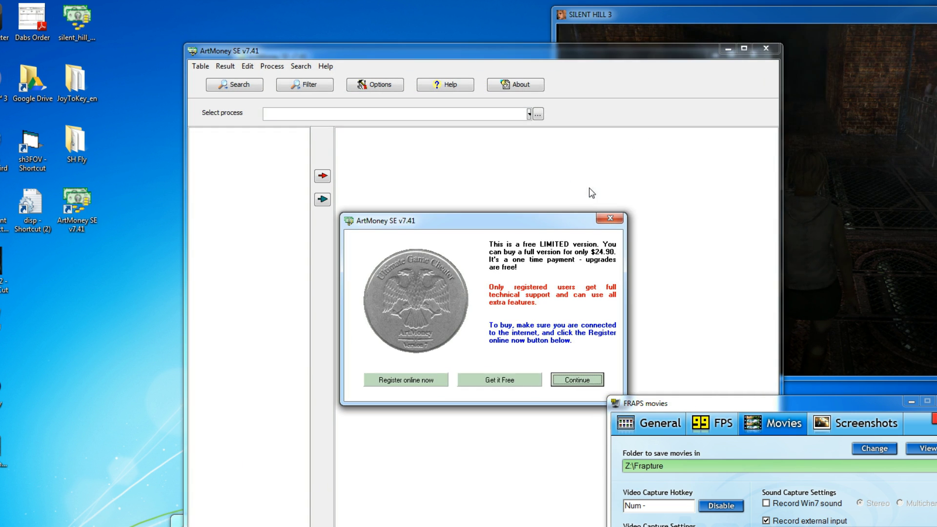
Load the saved camera and character address table in a second ArtMoney window, declining its conversion to 64-bit mode
left_click(577, 383)
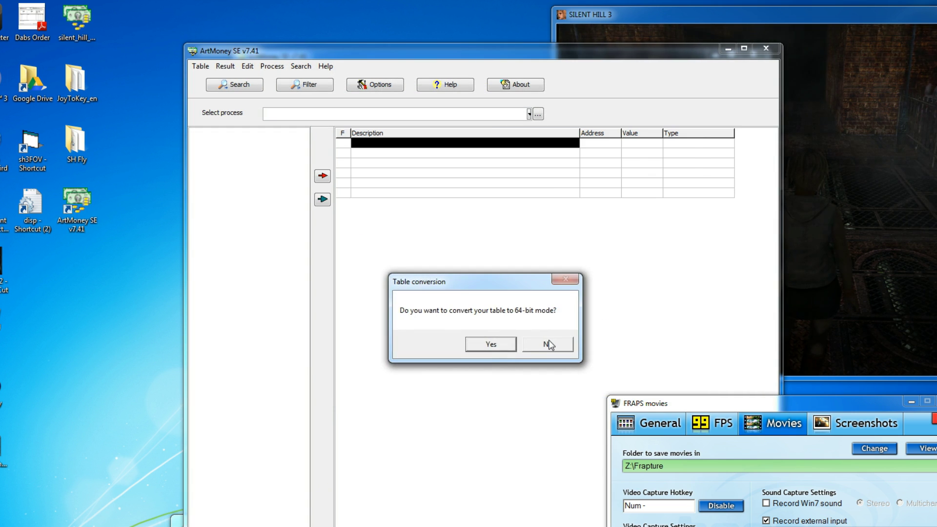
left_click(548, 342)
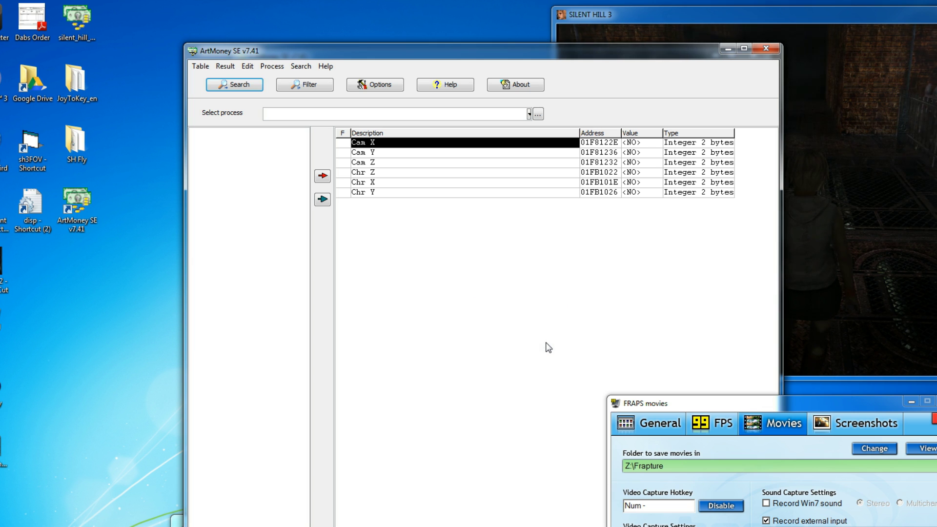
Review the special hotkeys of the Cam X address, and move this ArtMoney window aside to uncover the original one
right_click(397, 144)
left_click(418, 149)
left_click(415, 176)
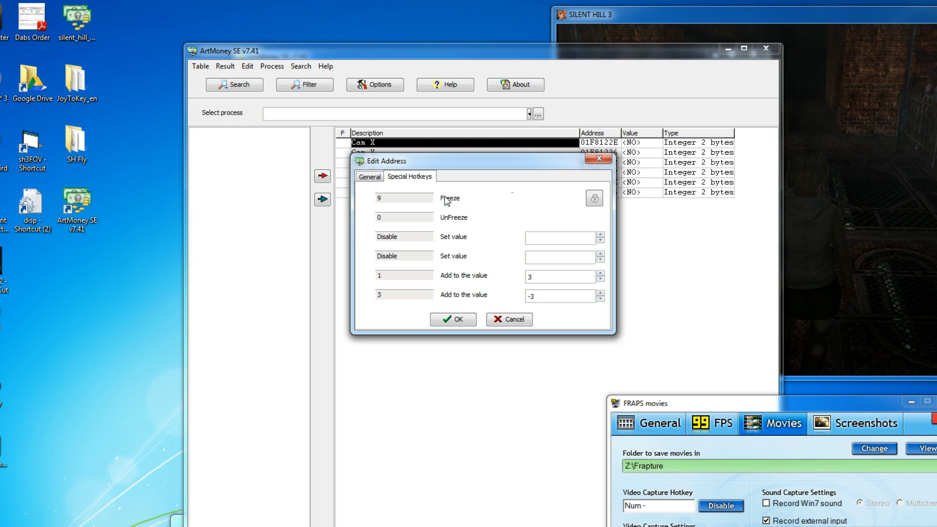
left_click(592, 160)
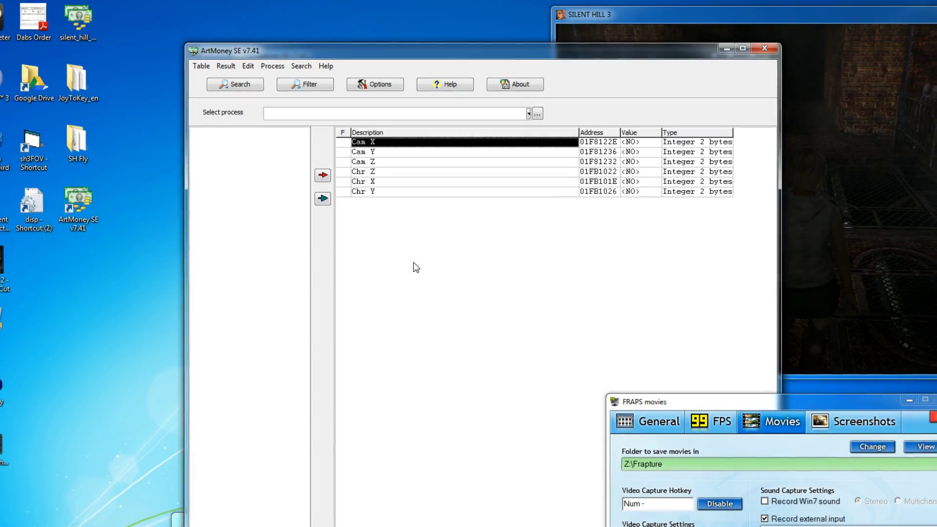
left_click_drag(607, 55, 288, 106)
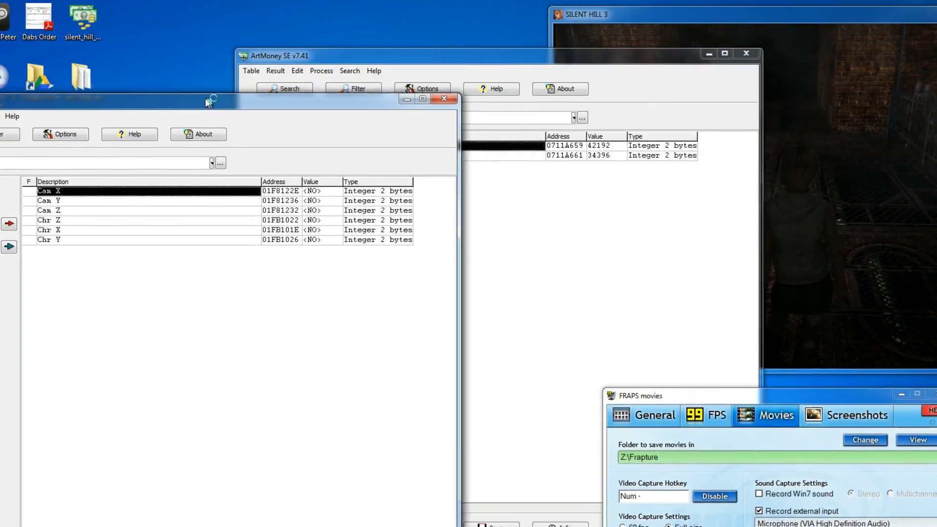